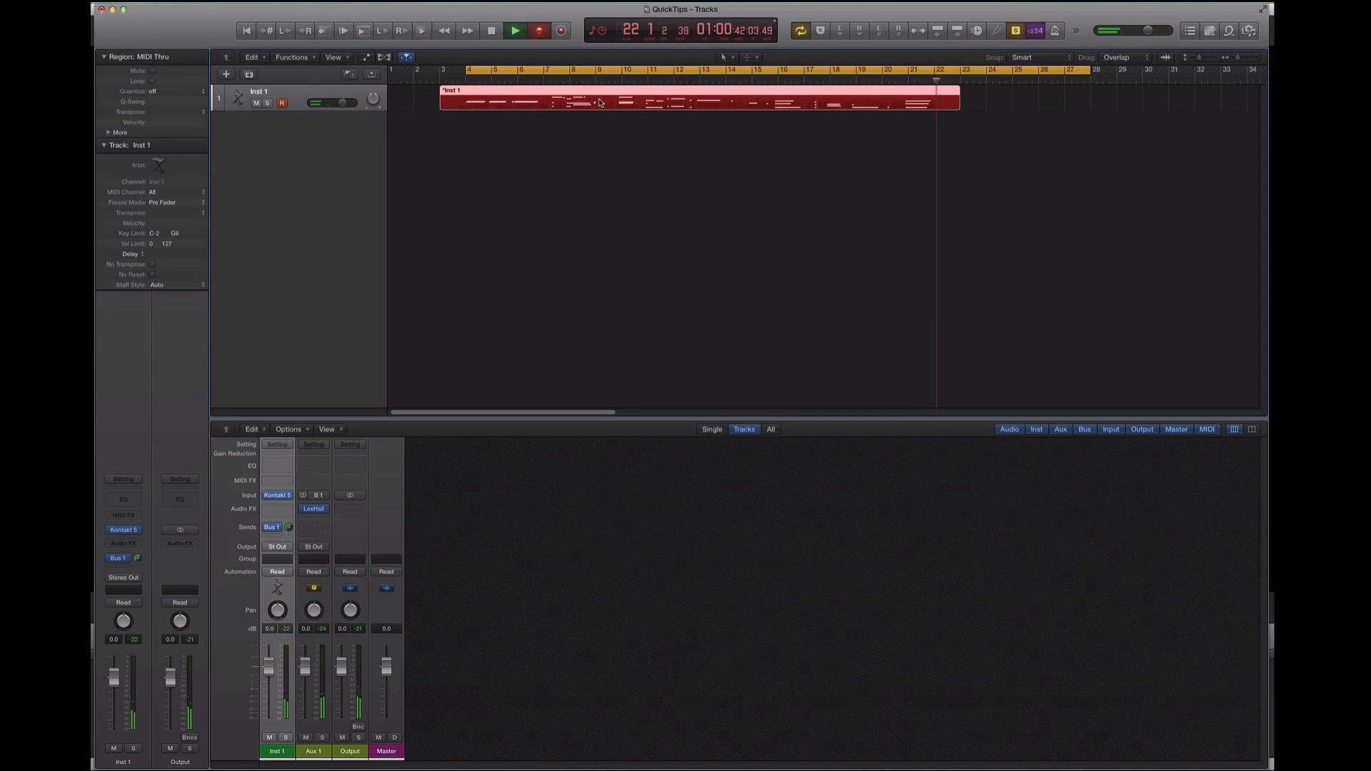
Stop the recording, add the Inst 2 instrument track below Inst 1, and open its Kontakt 5 instrument
key("space")
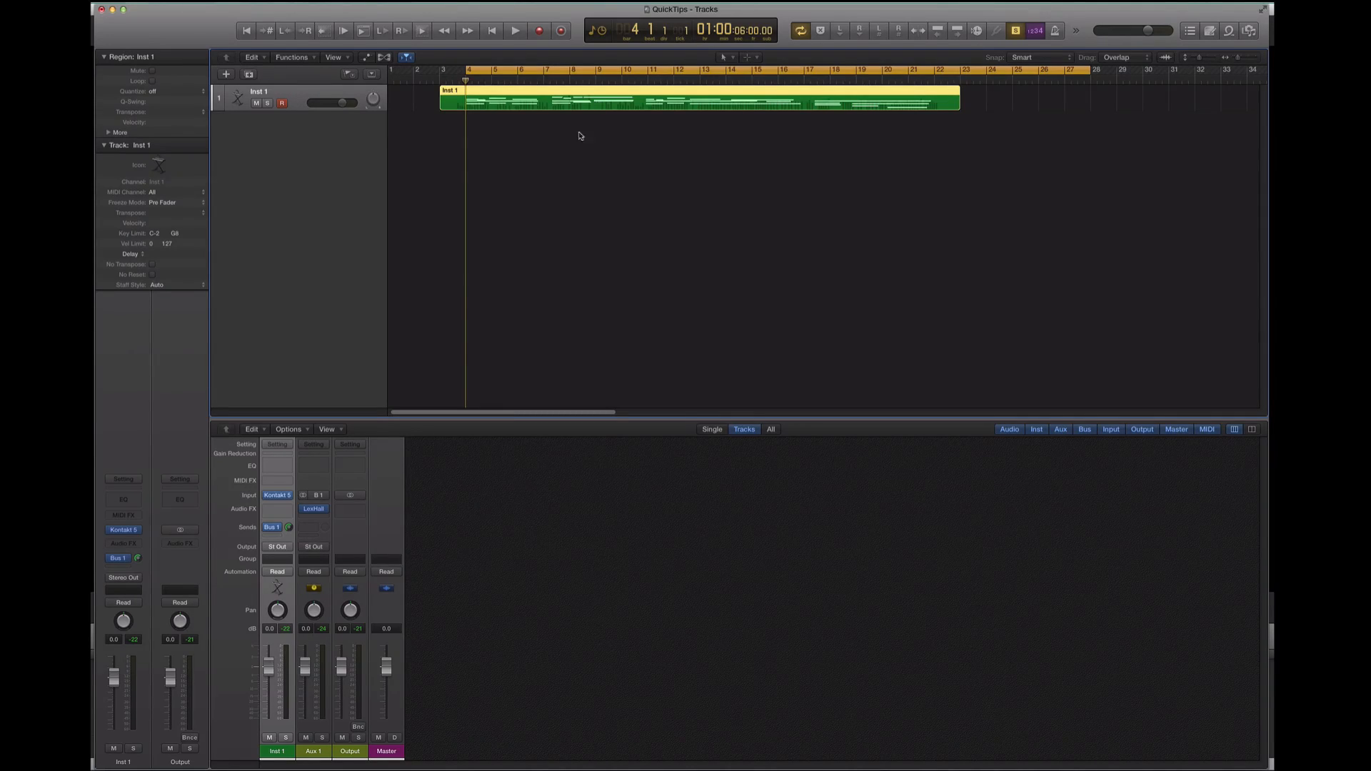
double_click(314, 126)
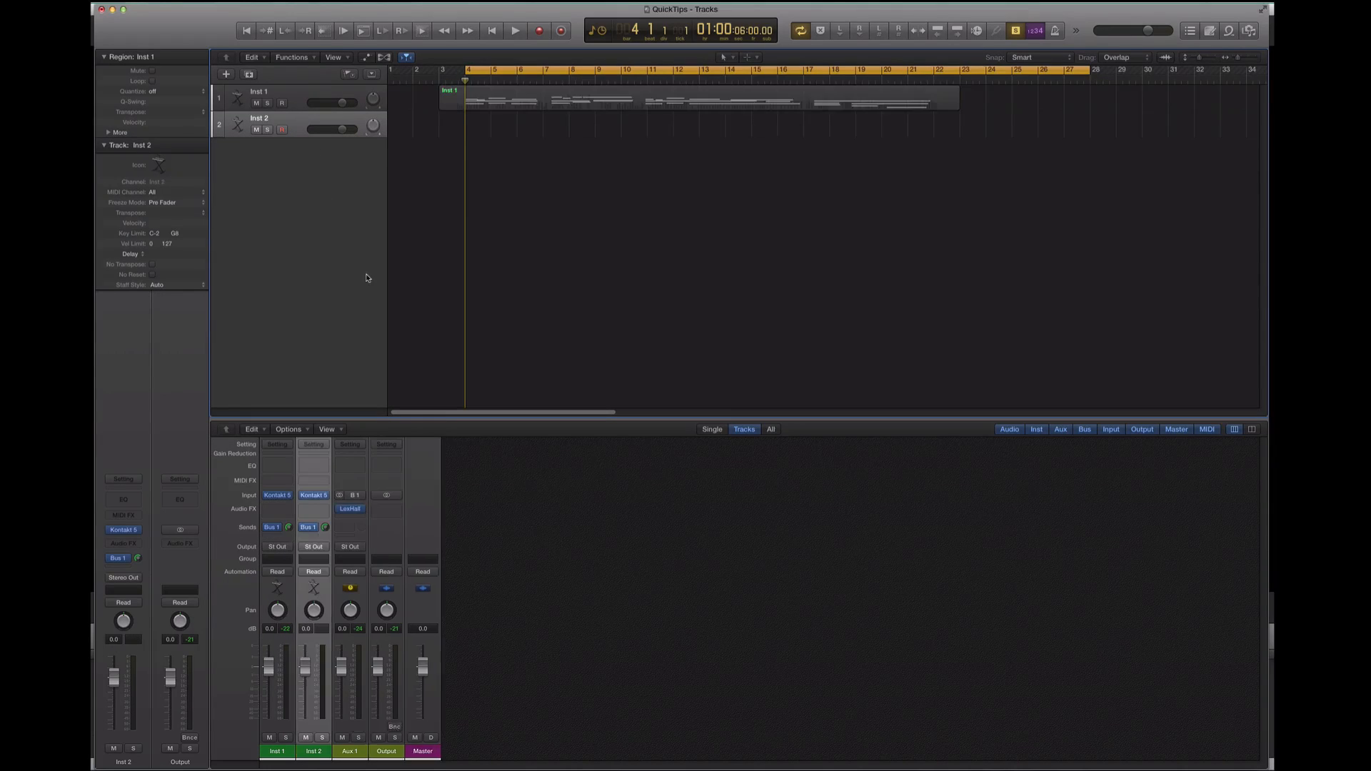
left_click(125, 531)
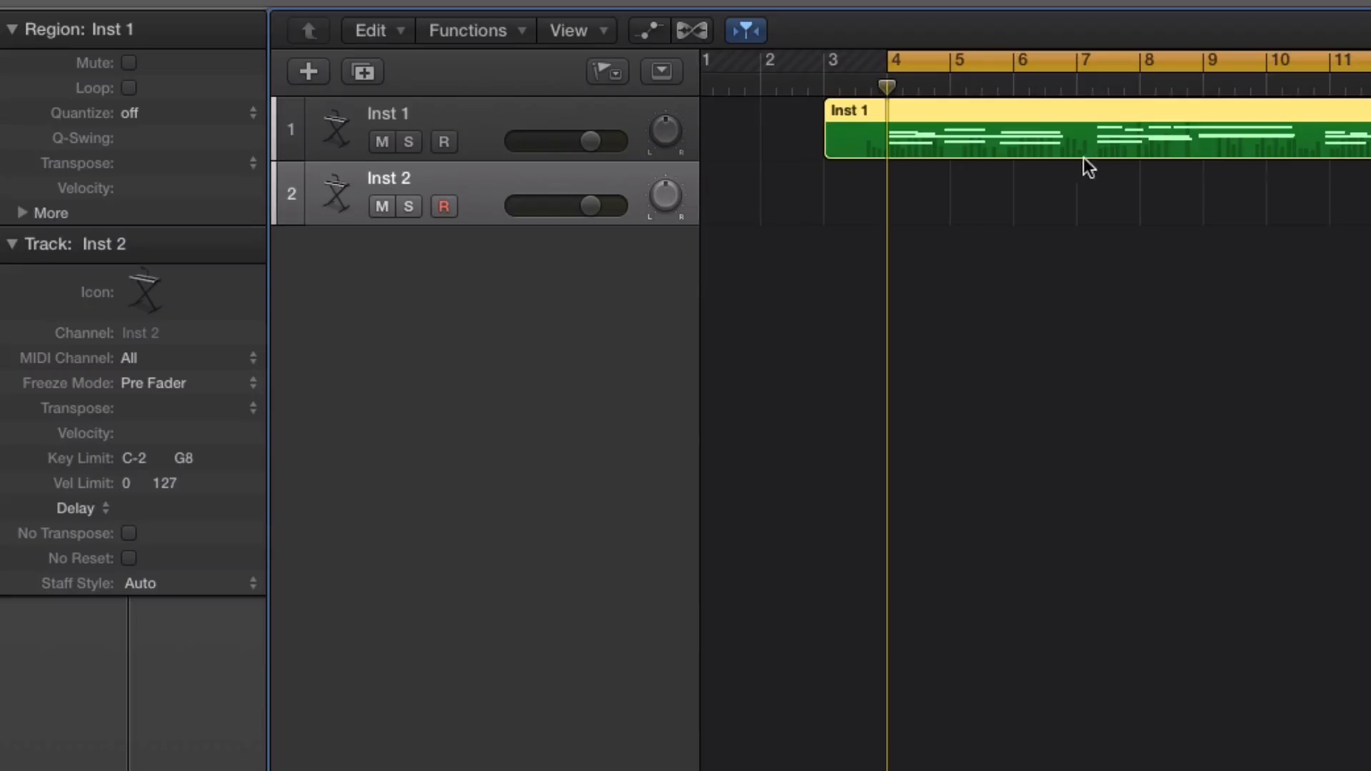
Copy the recorded Inst 1 region onto the Inst 2 track and transpose the copy by +12
left_click_drag(1035, 130, 1005, 131)
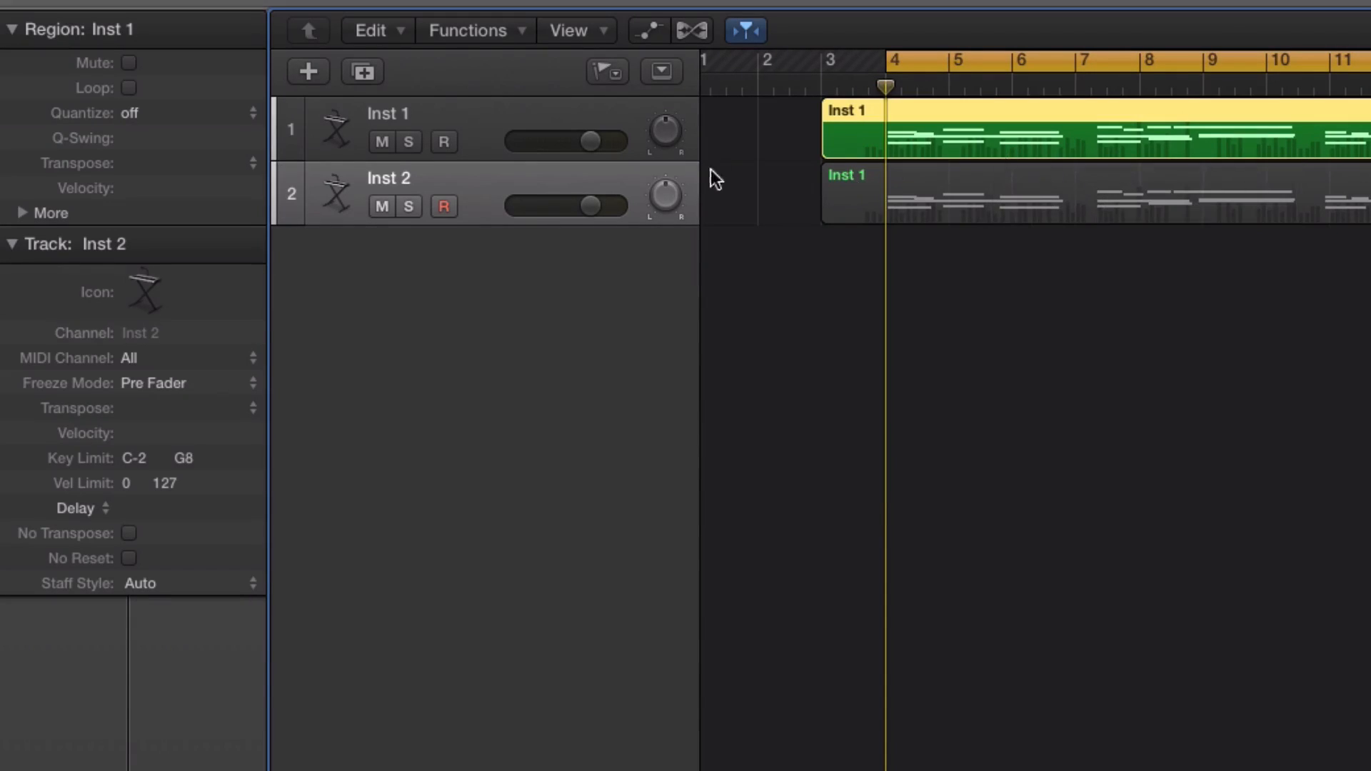
key("space")
left_click(899, 178)
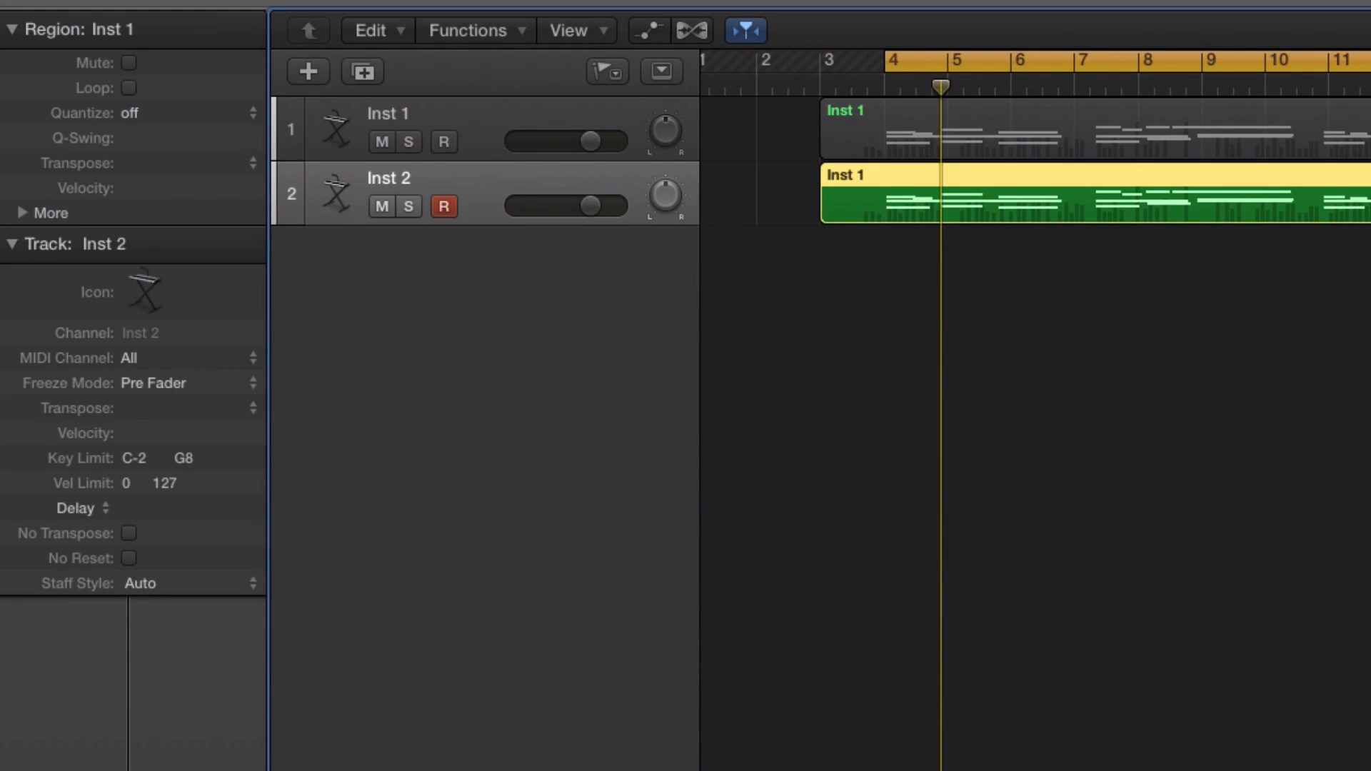
double_click(137, 162)
type("12")
key("Return")
left_click(1083, 143)
left_click(1048, 184)
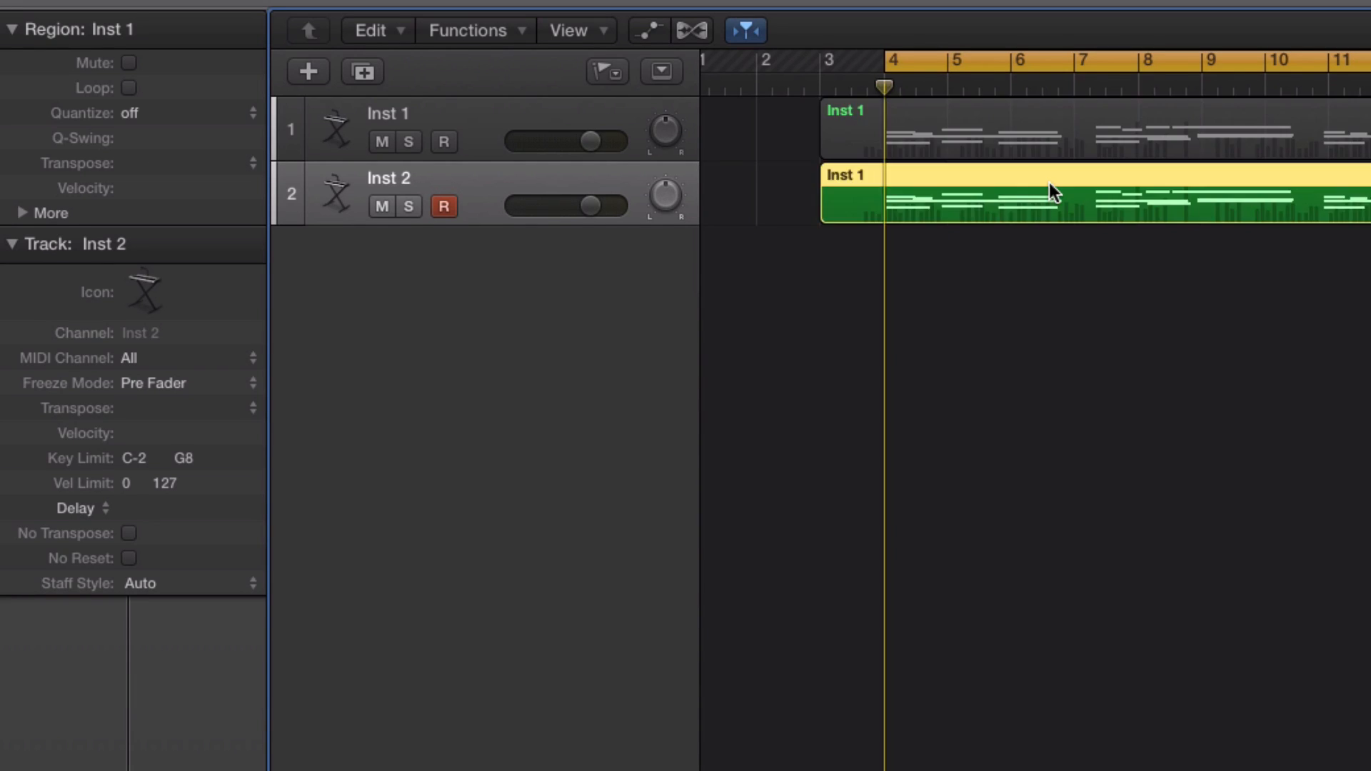
Turn off solo mode and set the Inst 2 channel's volume to +4.5 dB during playback
key("ctrl+s")
key("space")
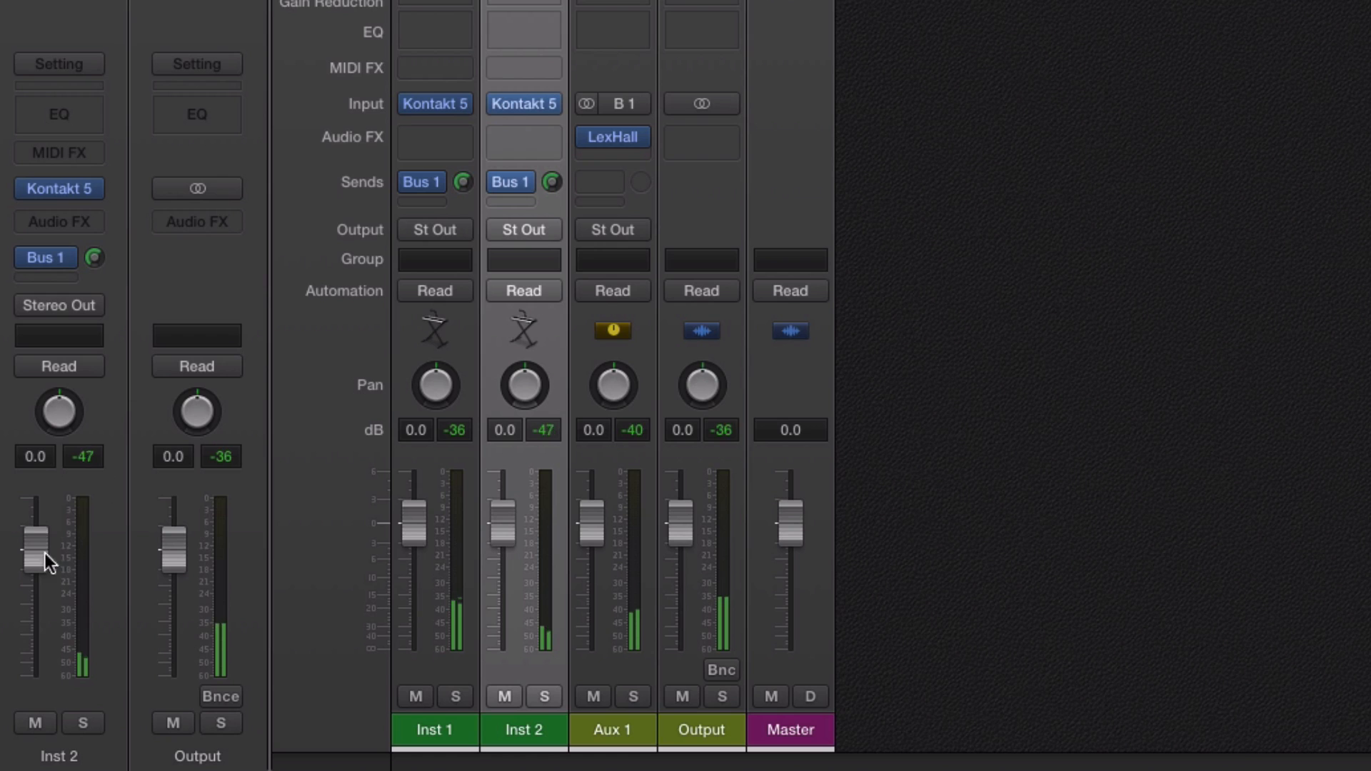
left_click_drag(114, 678, 114, 656)
left_click_drag(35, 500, 36, 499)
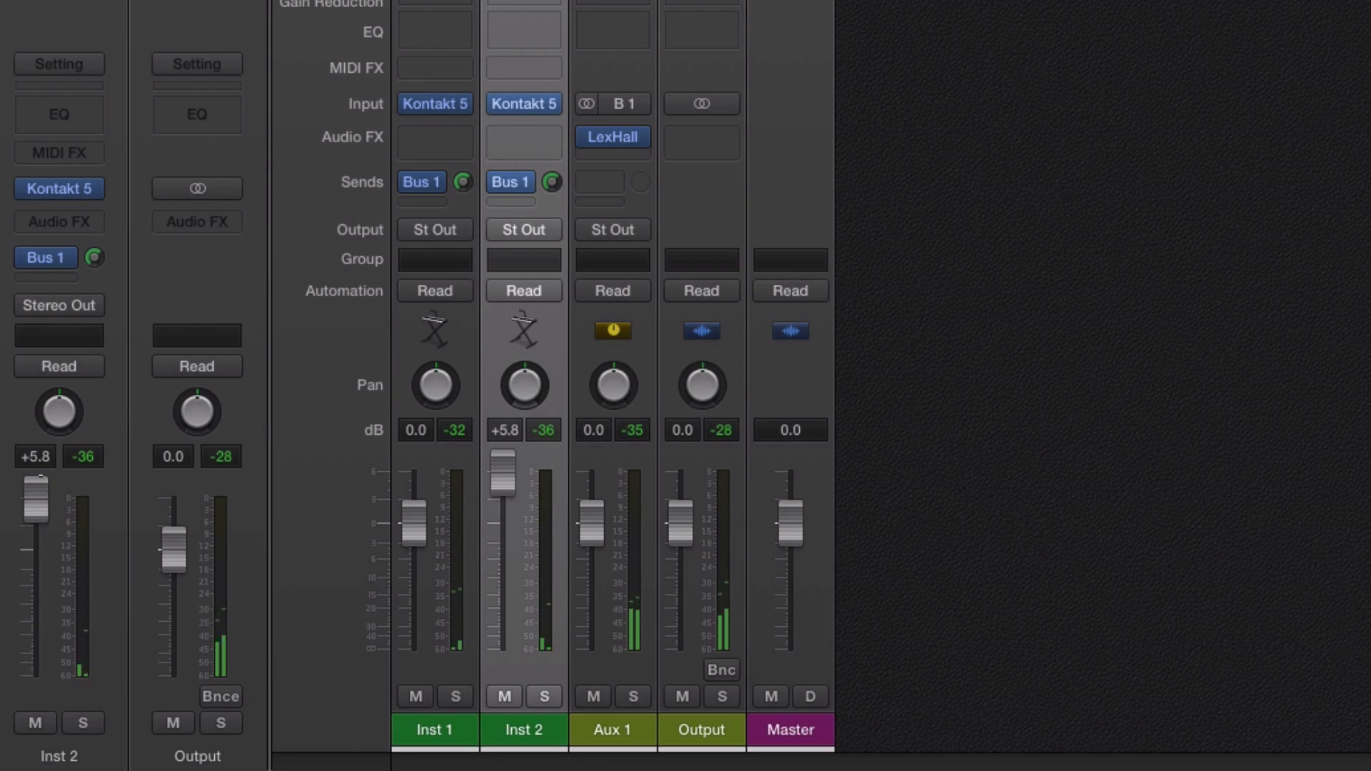
left_click_drag(35, 499, 39, 488)
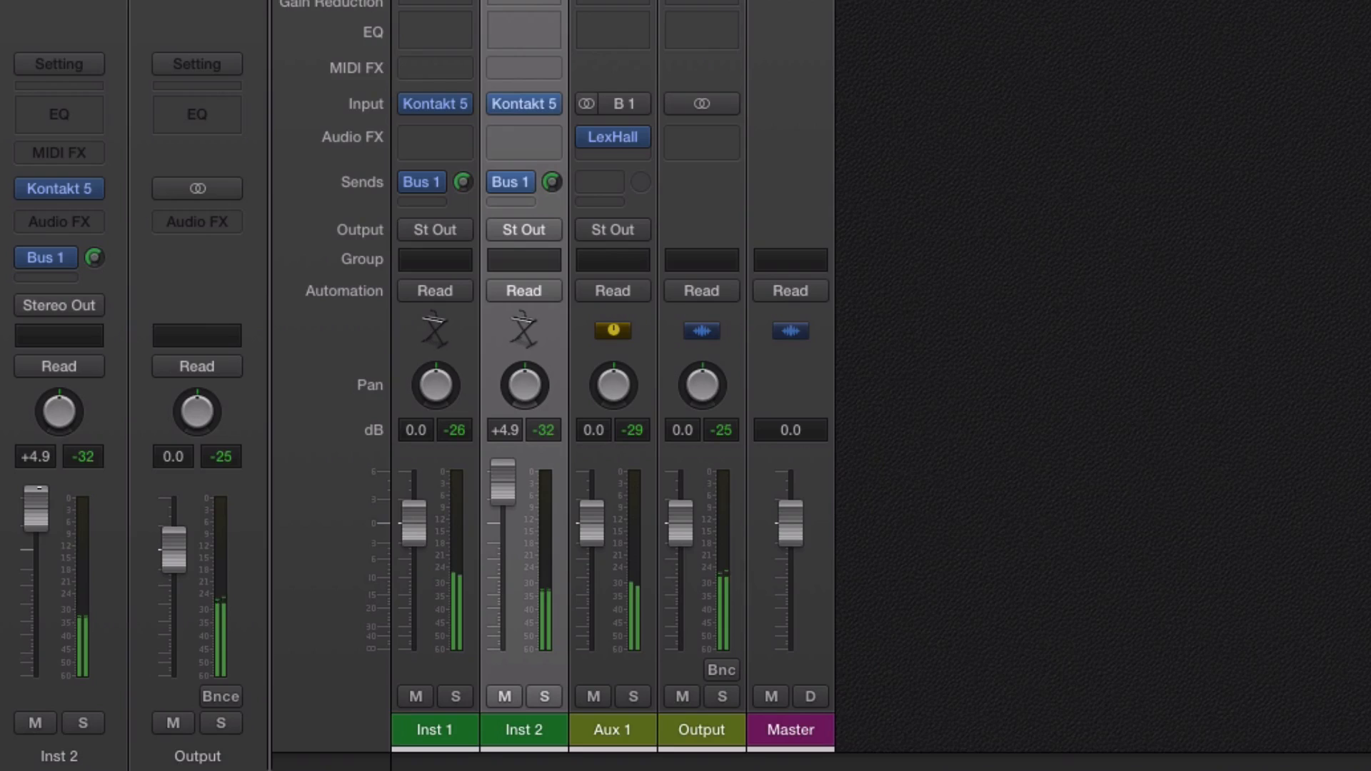
left_click_drag(39, 489, 36, 493)
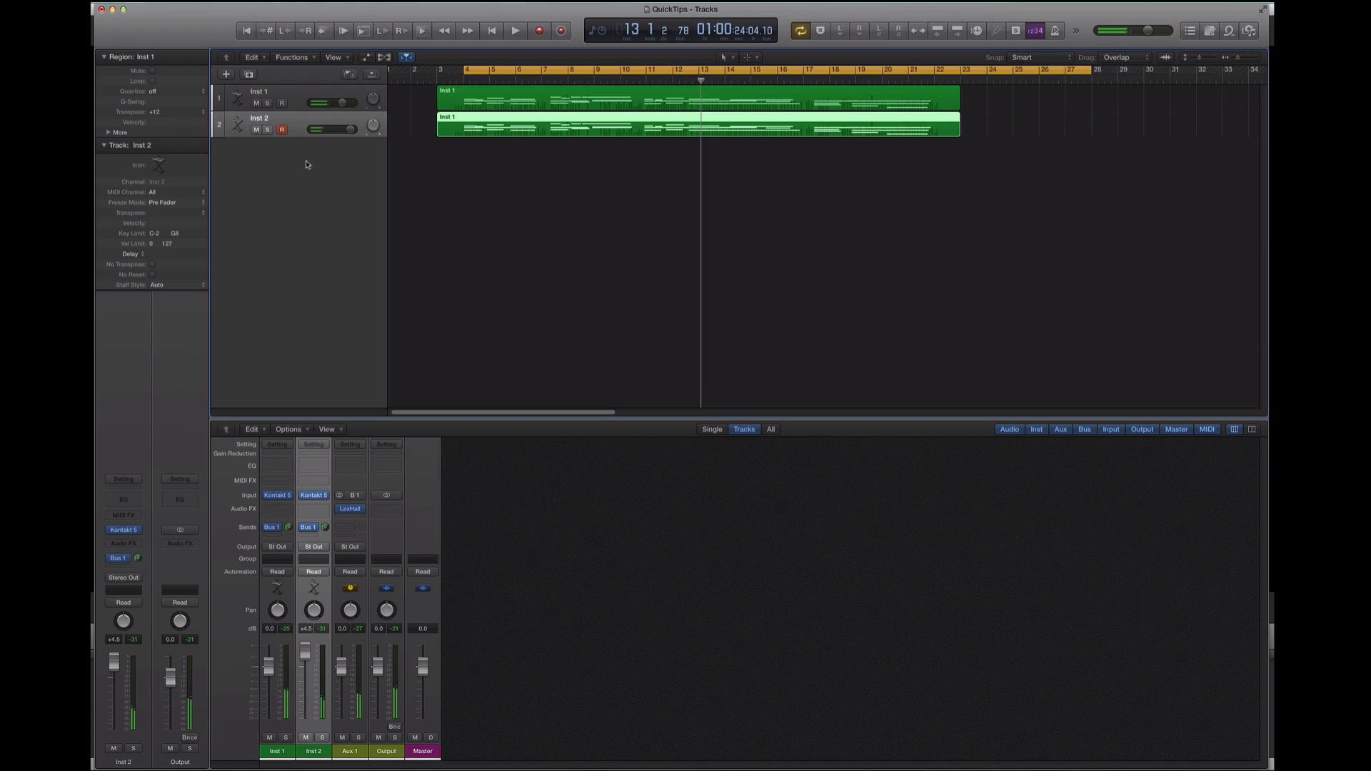
Duplicate the Inst 2 track and load Ensemble - Long Flautando.nki in place of the new track's Kontakt instrument
key("super+d")
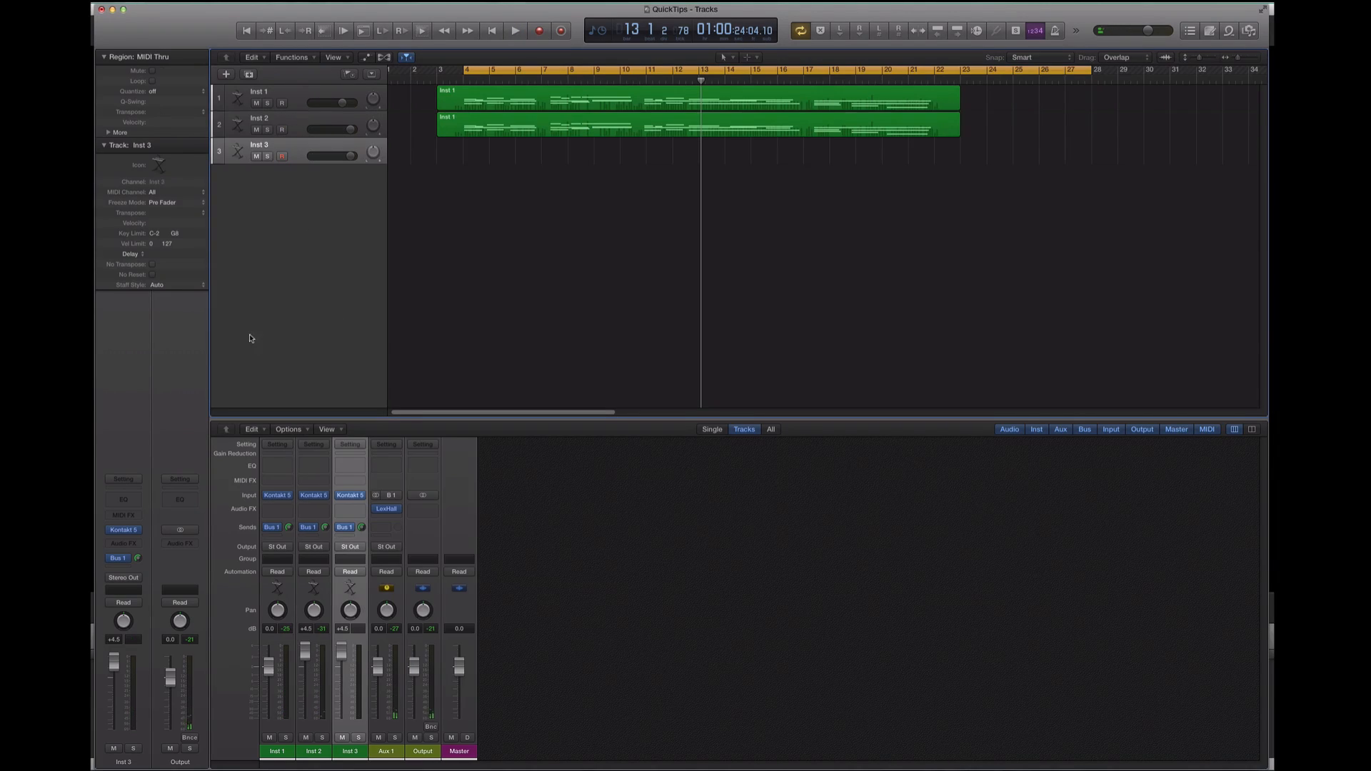
left_click(123, 532)
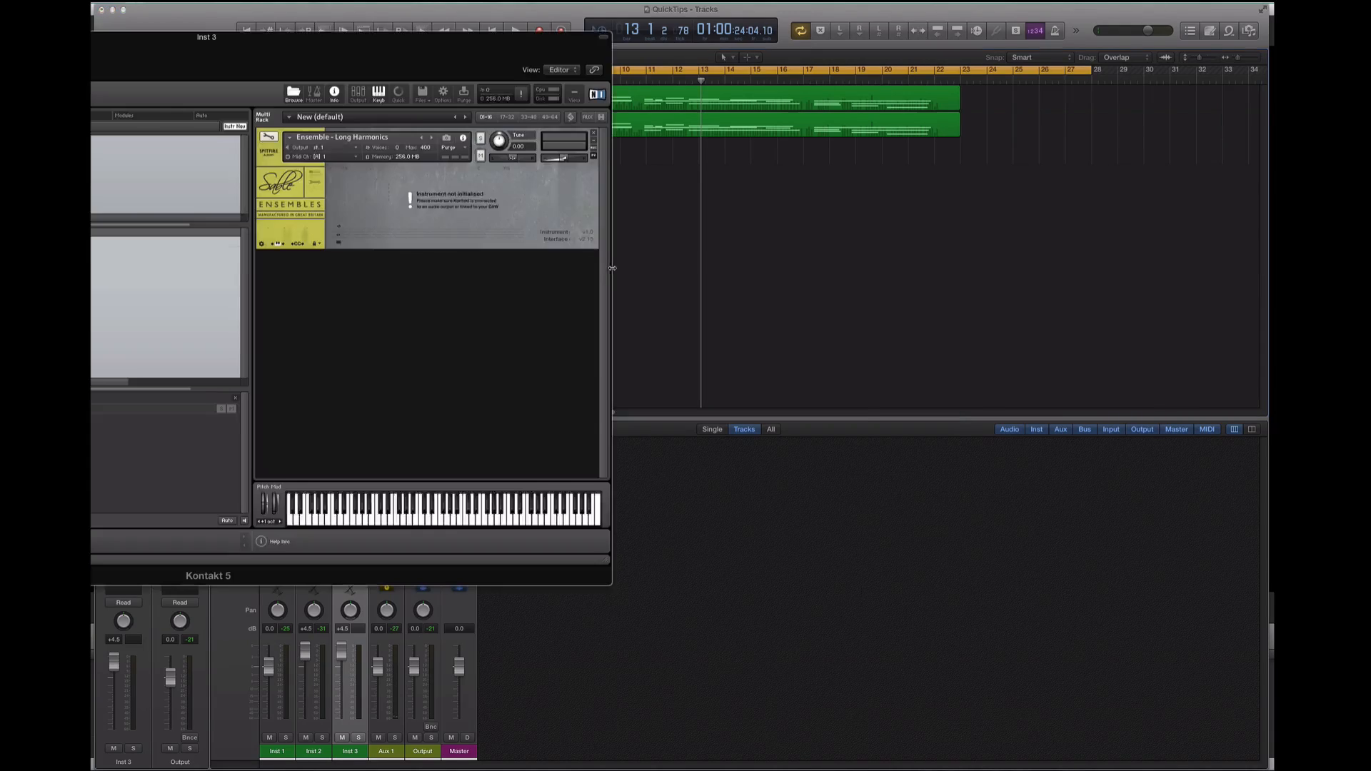
left_click(107, 292)
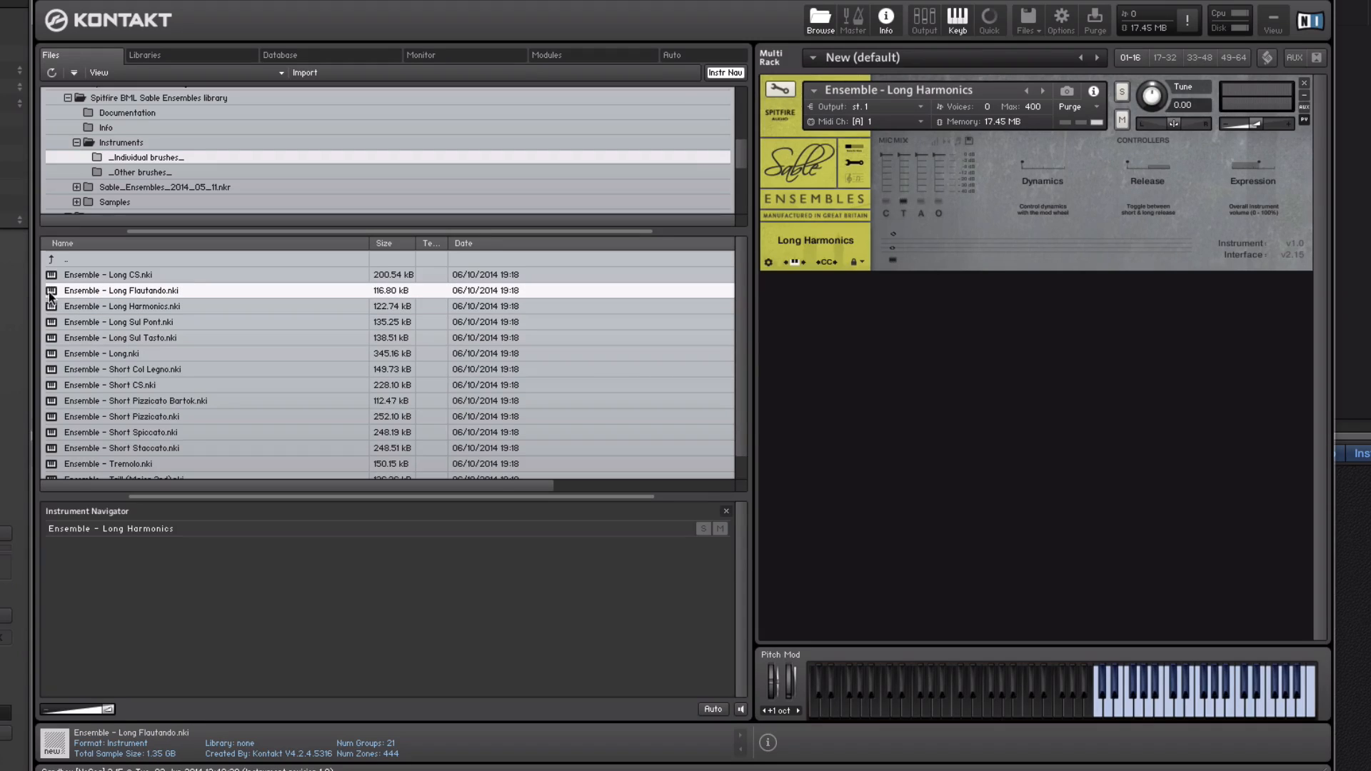
left_click_drag(859, 160, 864, 159)
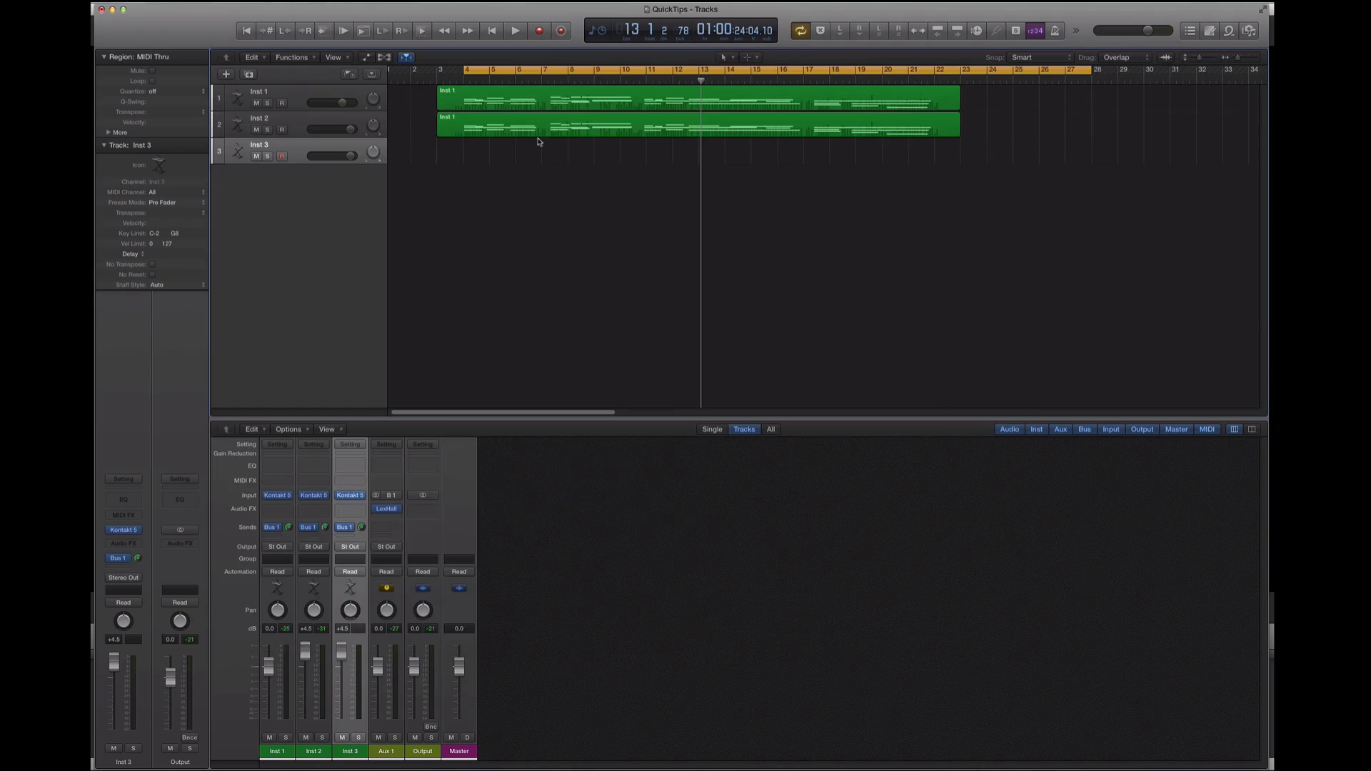
Copy the untransposed region from the Inst 1 track onto the Inst 3 track
left_click(541, 133)
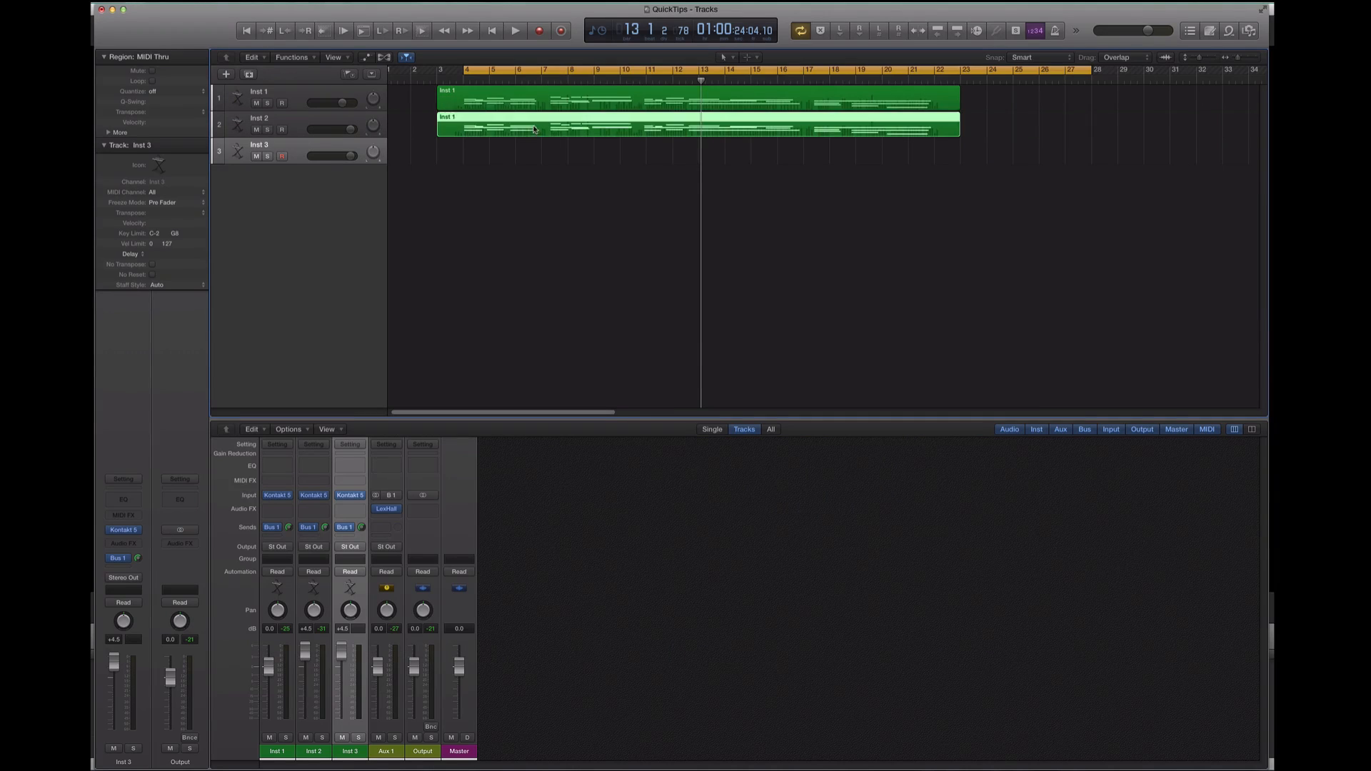
left_click_drag(542, 133, 542, 133)
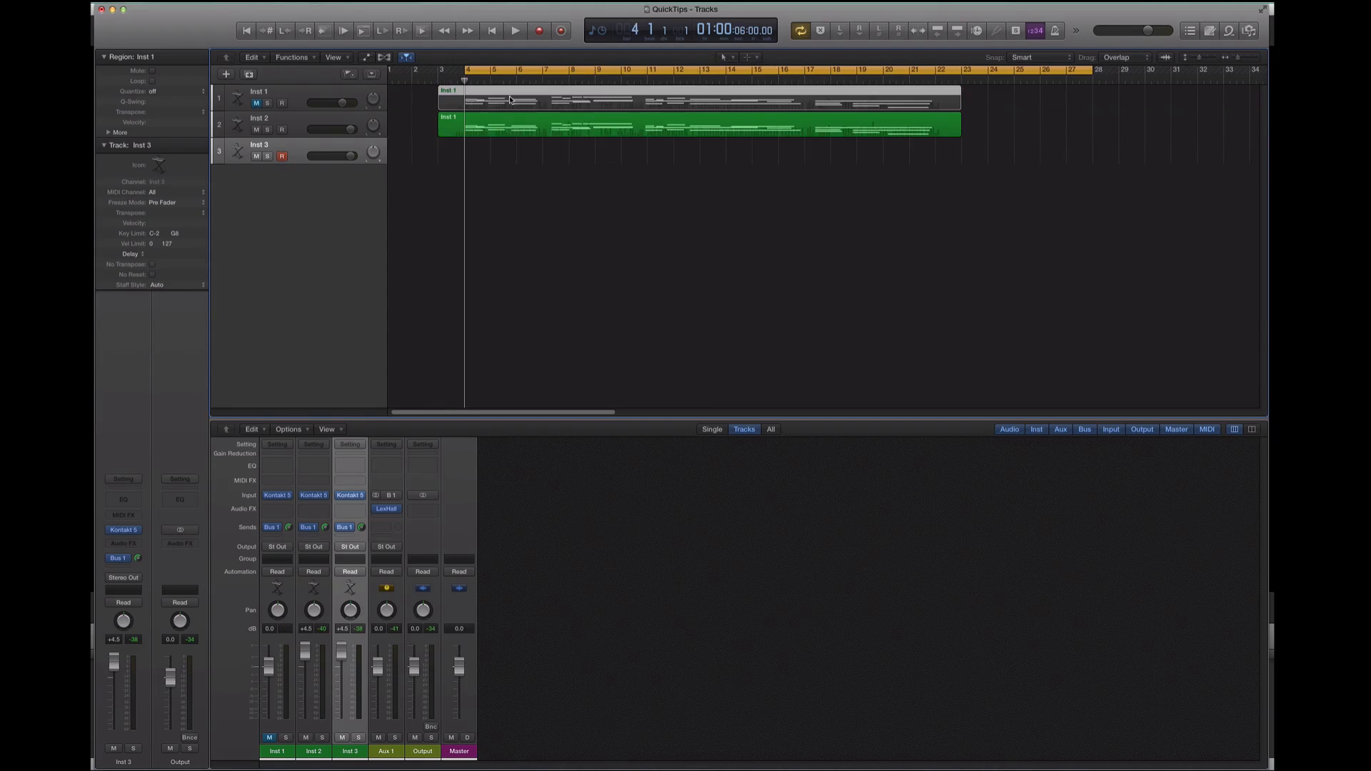
left_click_drag(510, 100, 505, 153)
Rename the first track CS
double_click(269, 92)
type("CSD")
key("Return")
double_click(263, 93)
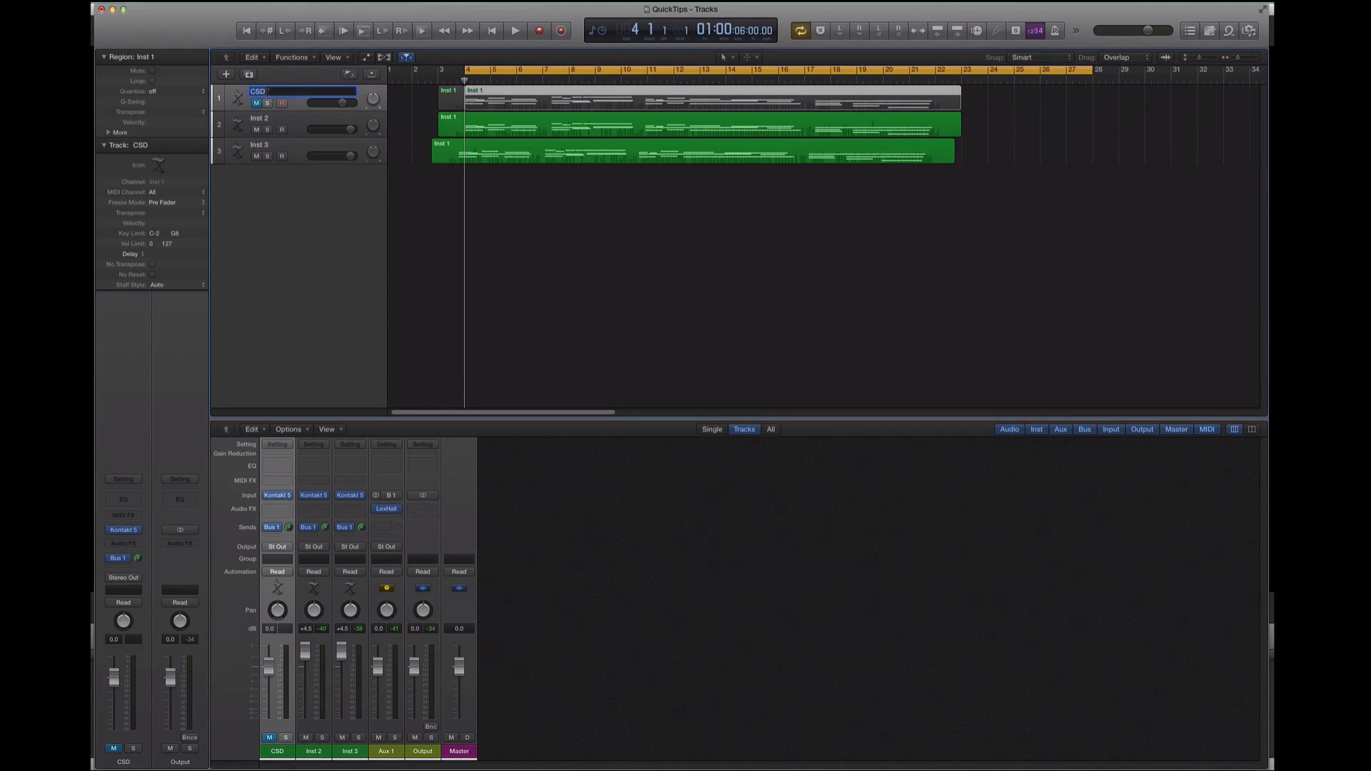
type("CS")
key("Return")
Rename the second track Harm and the third track Flaut
scroll(296, 112, "left", 1)
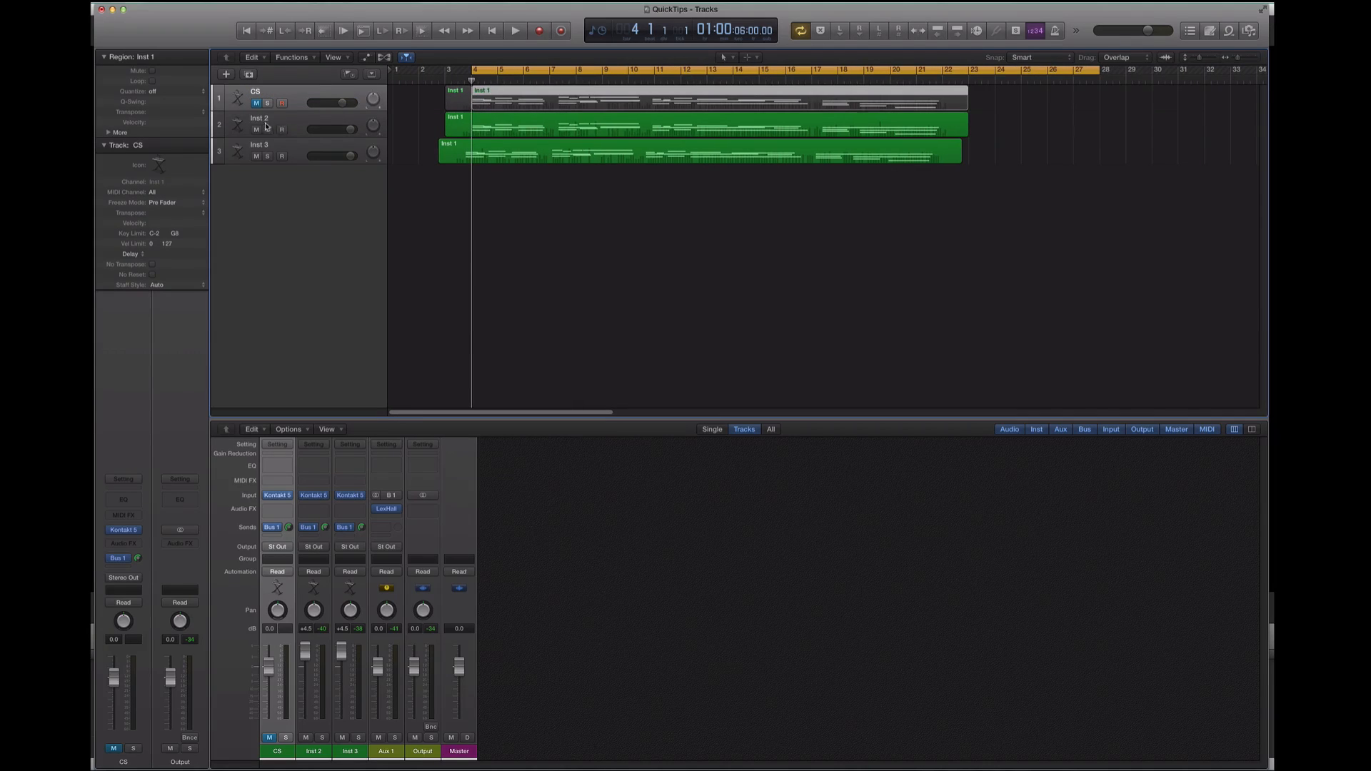
double_click(271, 120)
type("Ha")
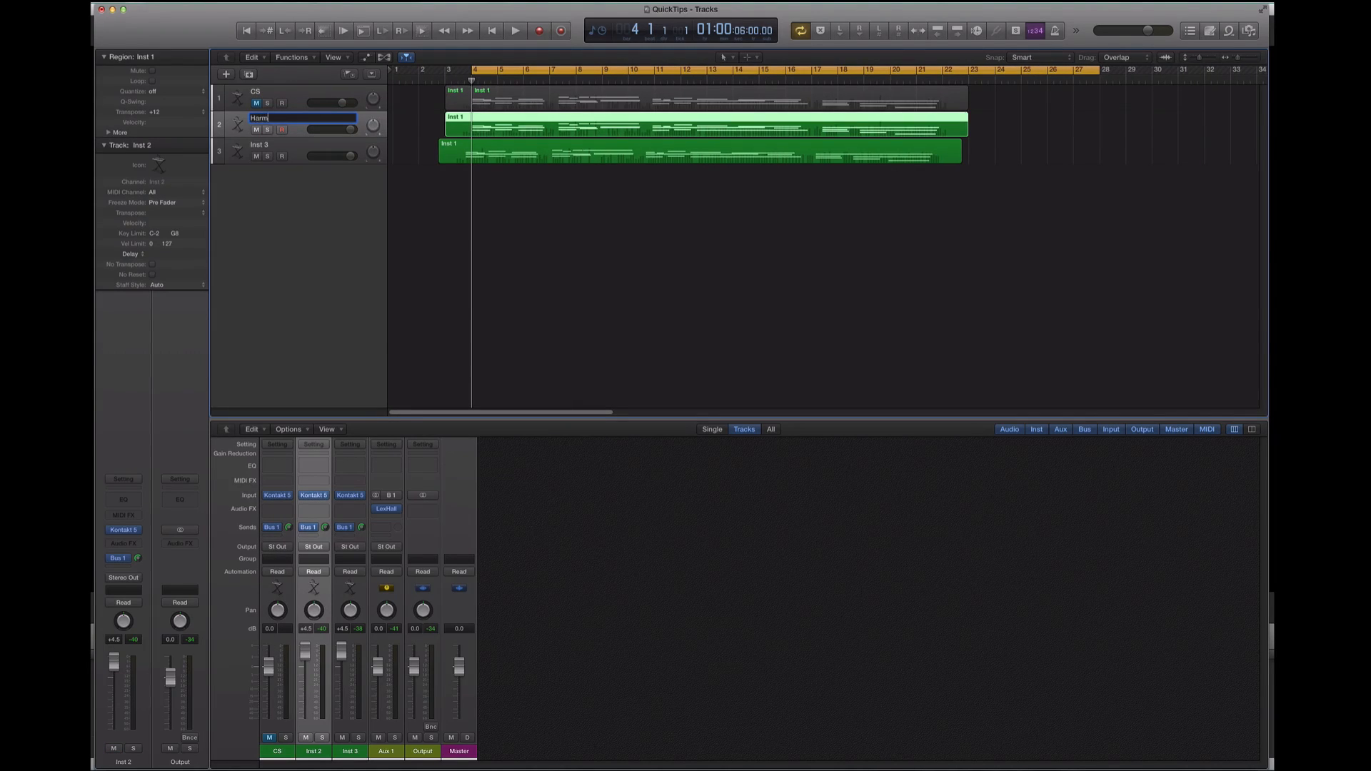
type("rm")
key("Tab")
type("F")
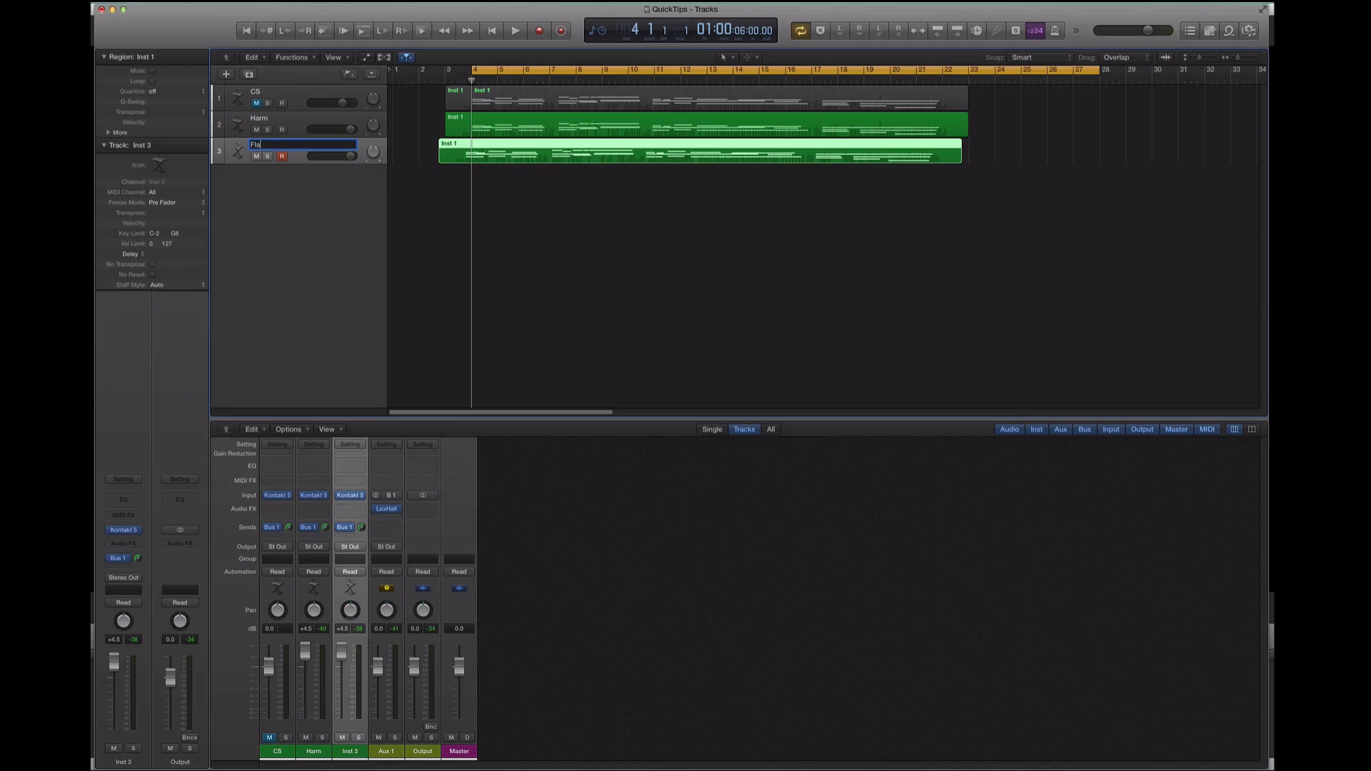
key("Return")
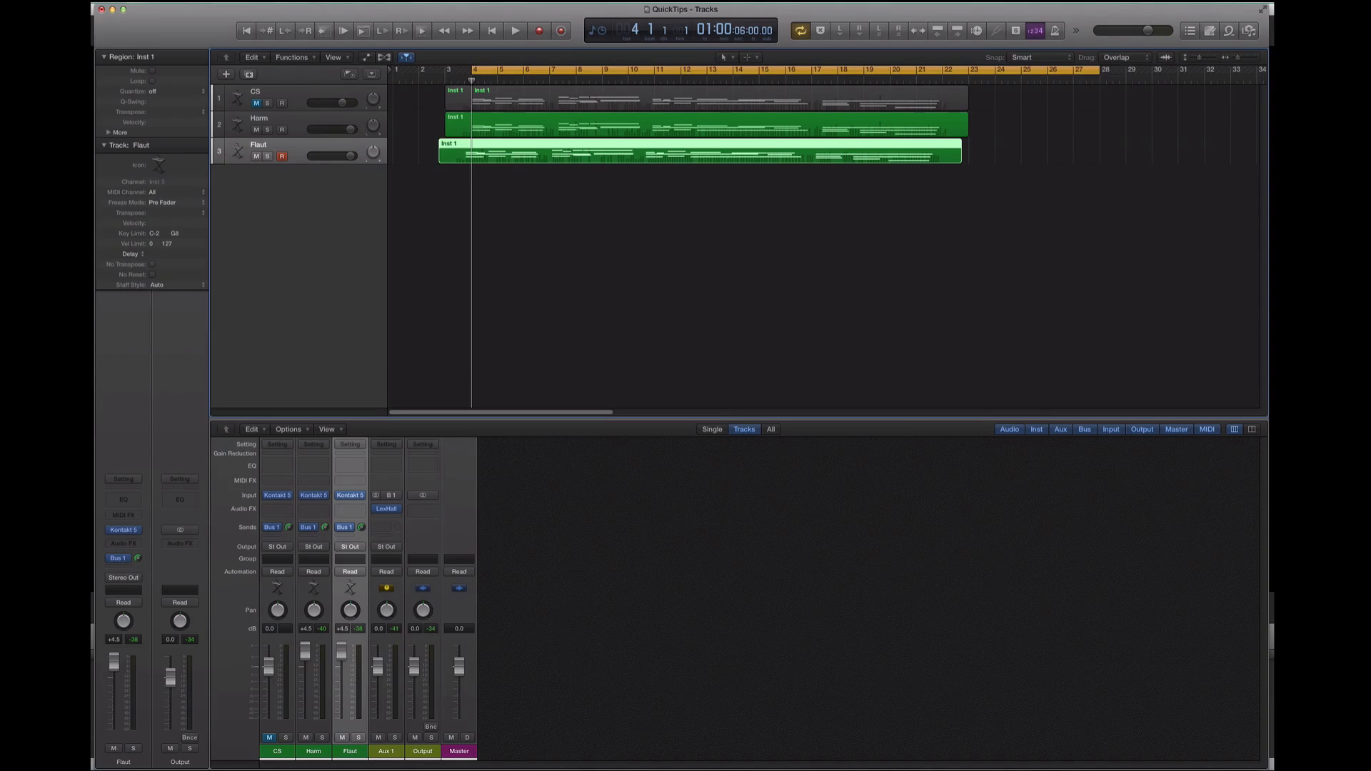
Align the Flaut region's start with the Harm region, and raise the Long Flautando instrument's volume in Kontakt during playback
left_click_drag(495, 148, 504, 142)
key("space")
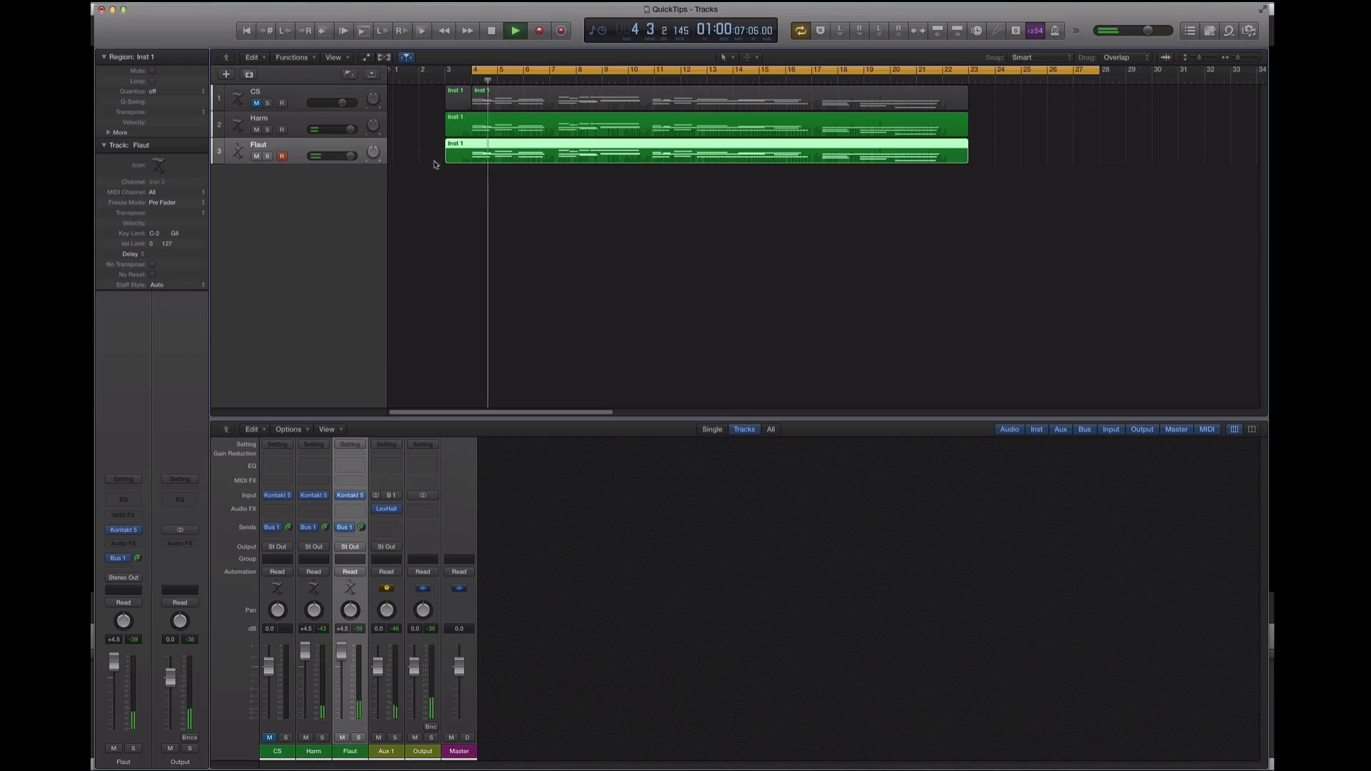
left_click(123, 529)
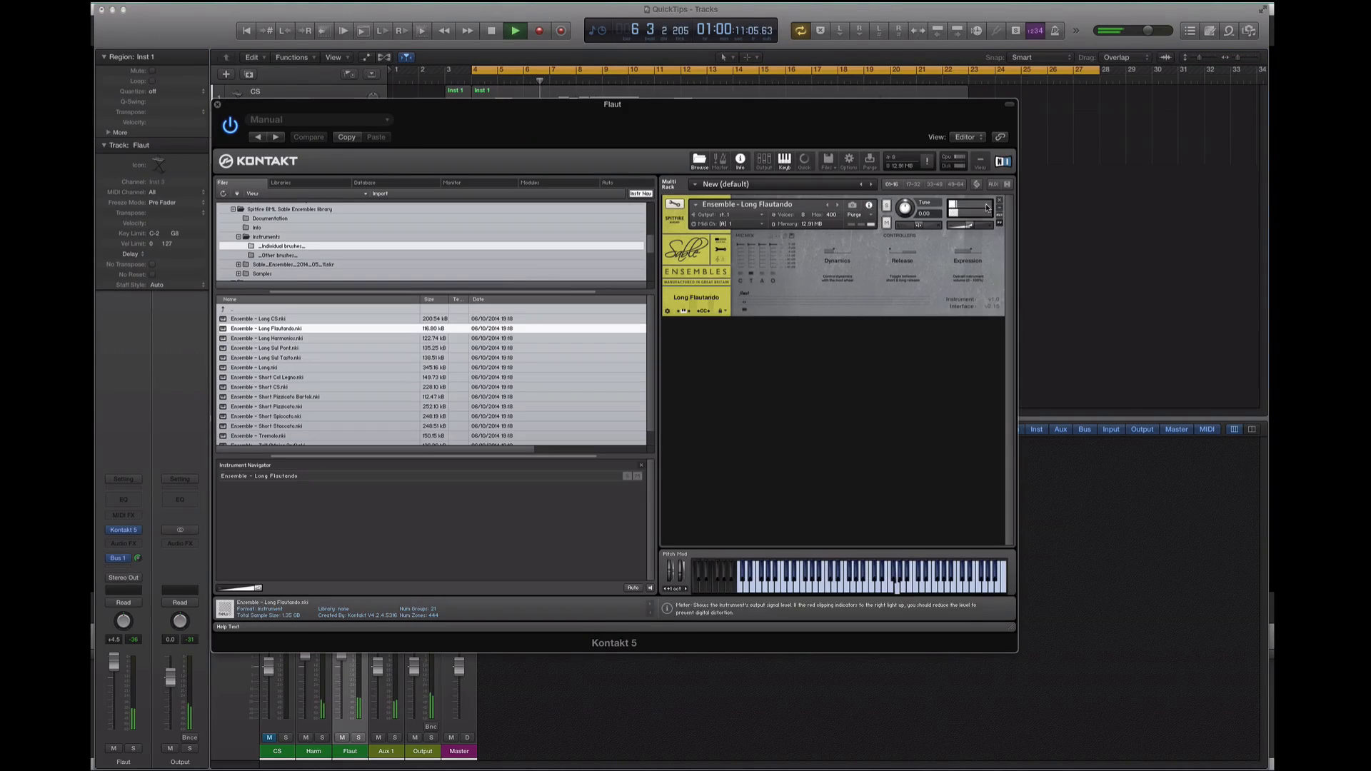
left_click_drag(970, 225, 981, 228)
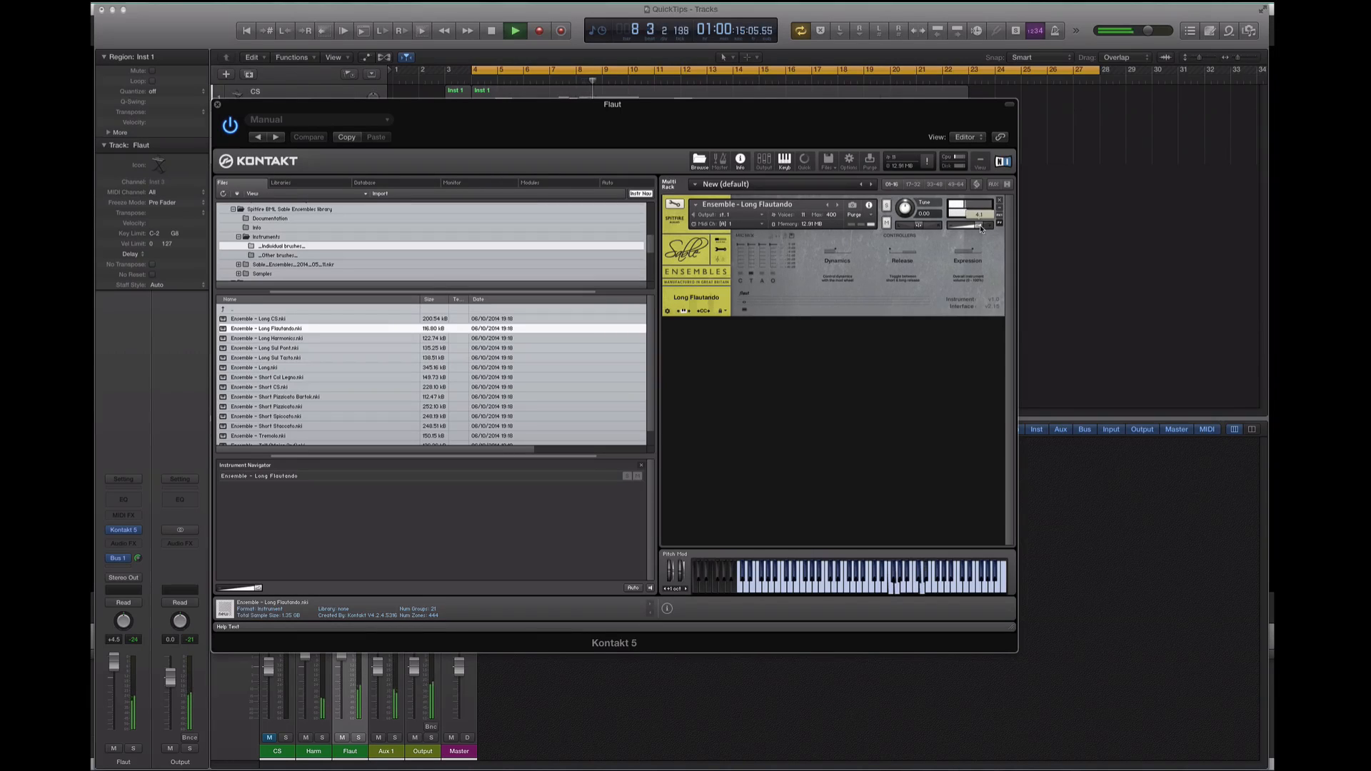
left_click(218, 105)
Lower the Harm track's volume to +2.3 dB
left_click(291, 121)
left_click_drag(114, 662, 114, 669)
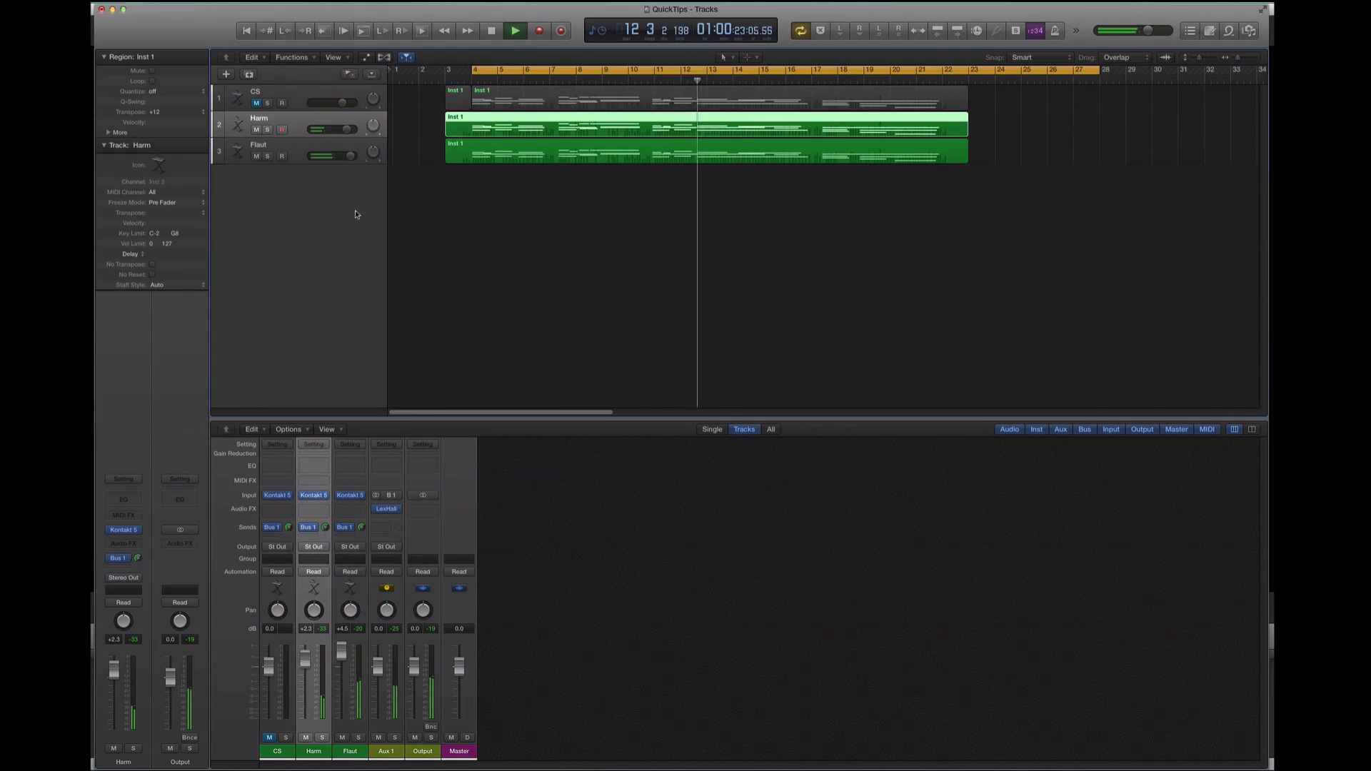
Delete the short leading region on the CS track and trim the Harm and Flaut regions to start just before bar 4
left_click(458, 97)
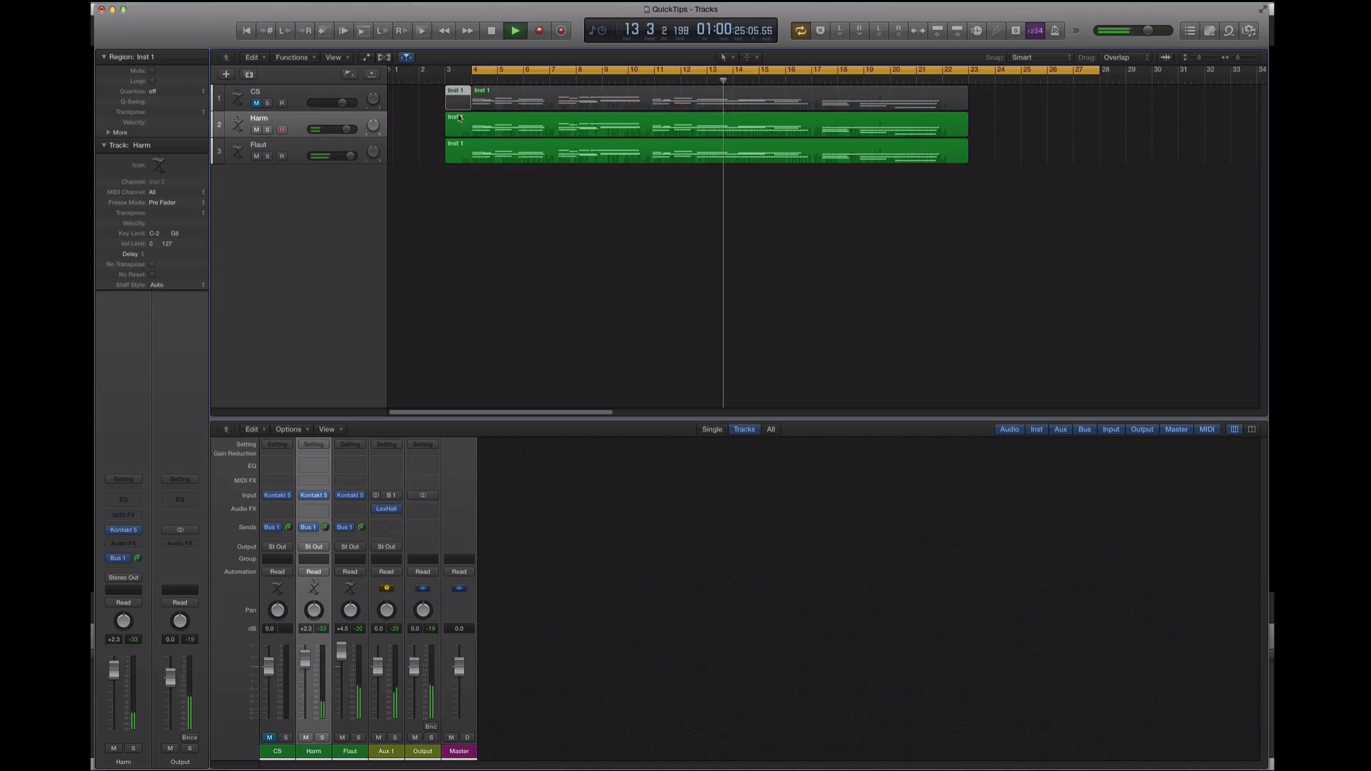
key("Delete")
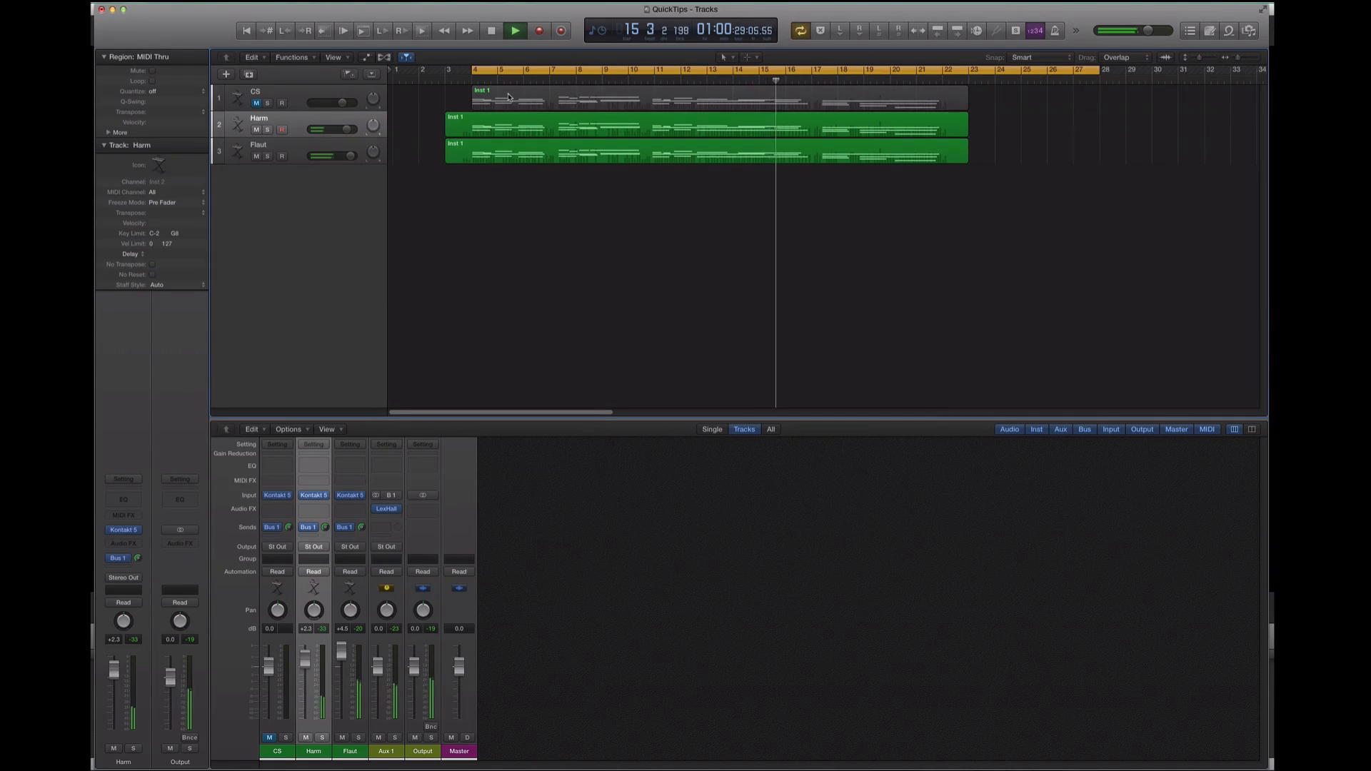
left_click_drag(434, 117, 467, 152)
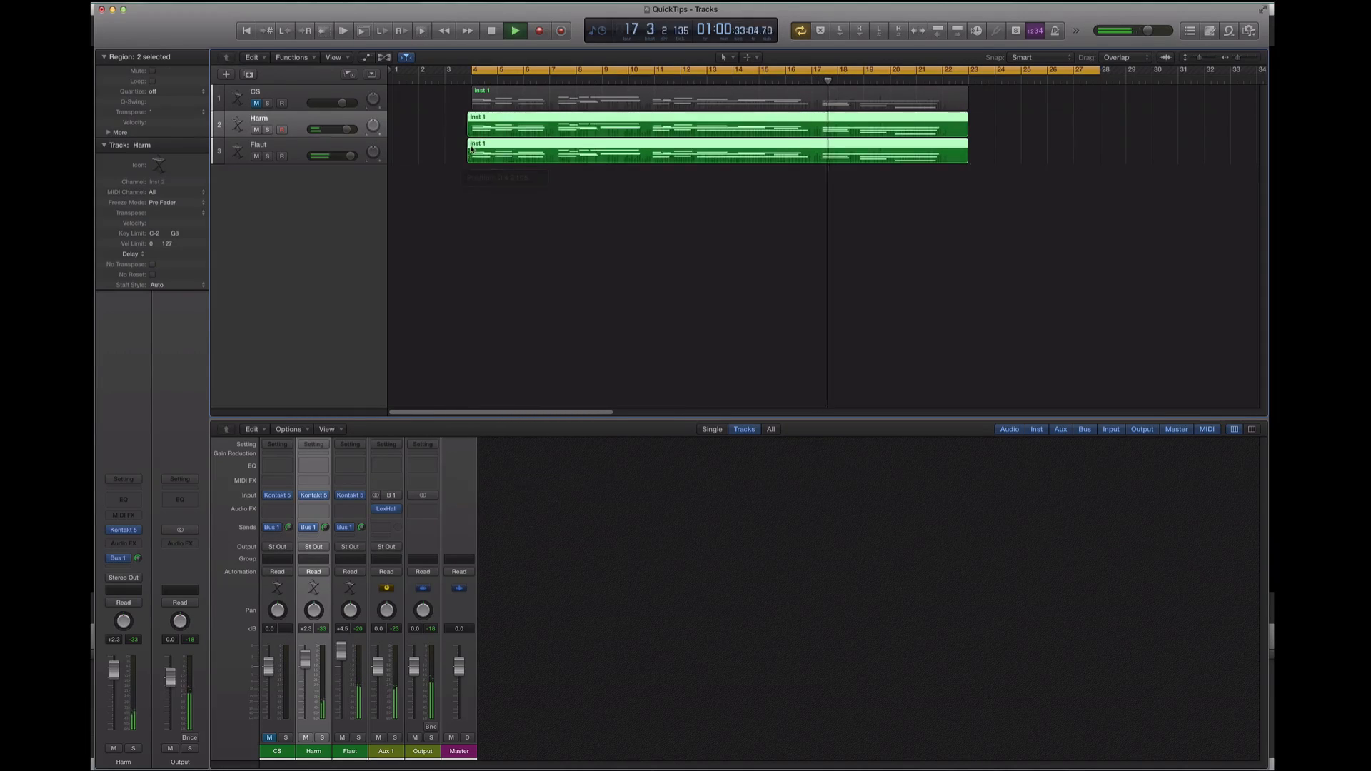
key("space")
left_click(395, 168)
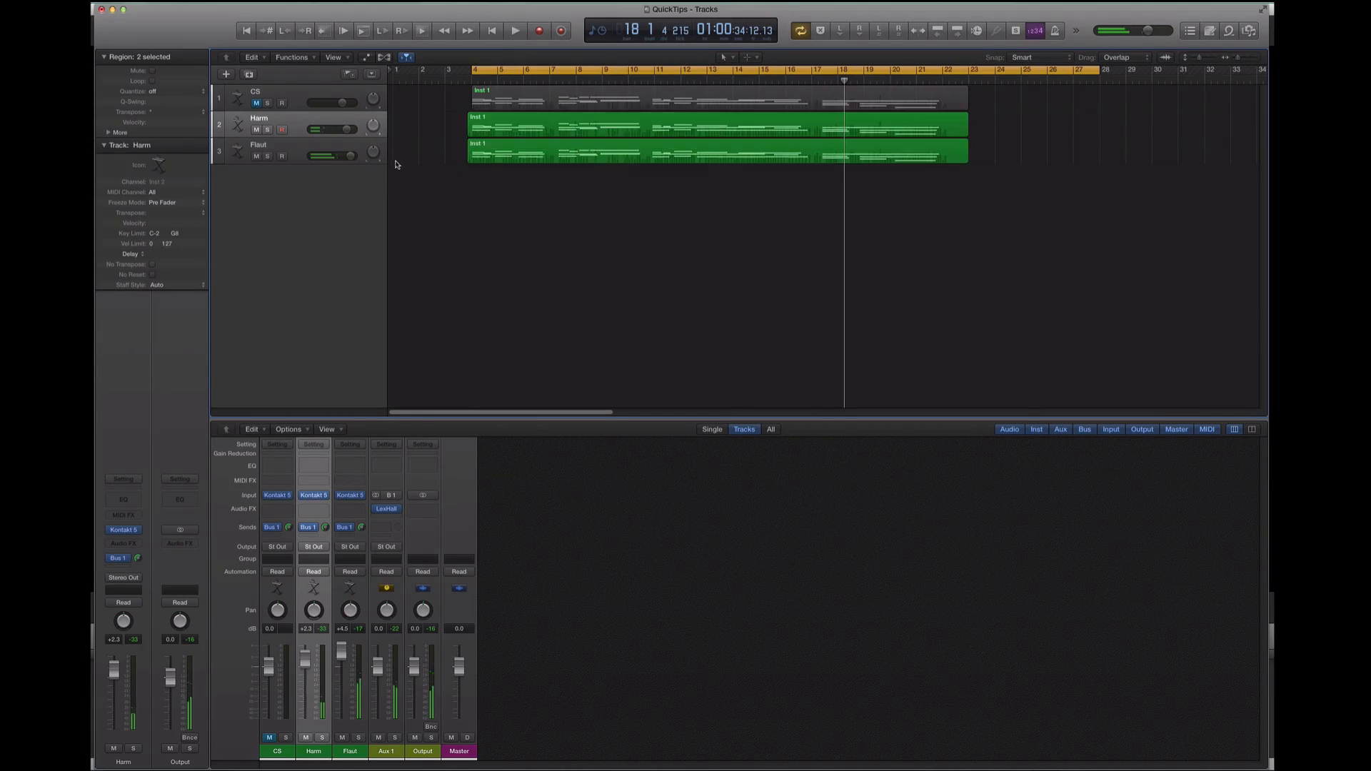
Duplicate the Flaut track and copy its region onto the new fourth track at the same position
left_click(274, 146)
key("super+d")
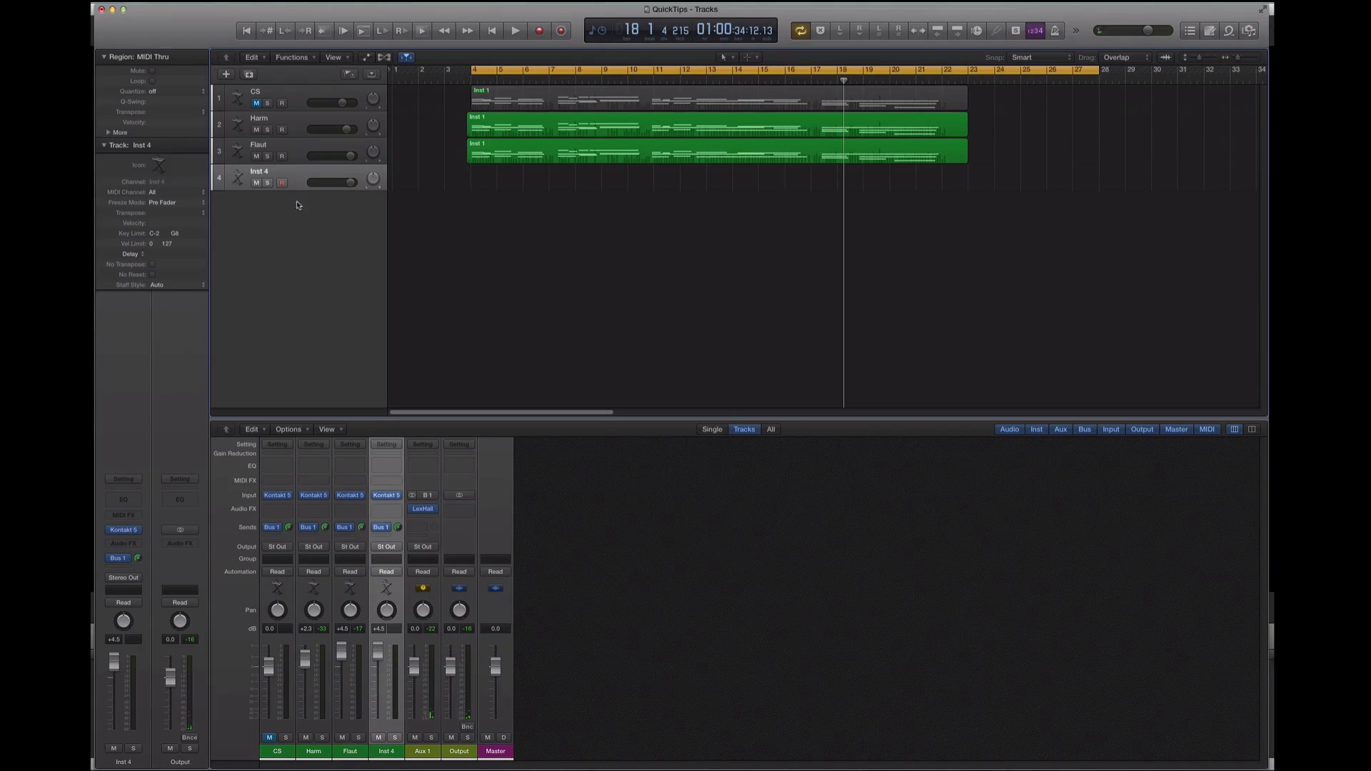
left_click(486, 148)
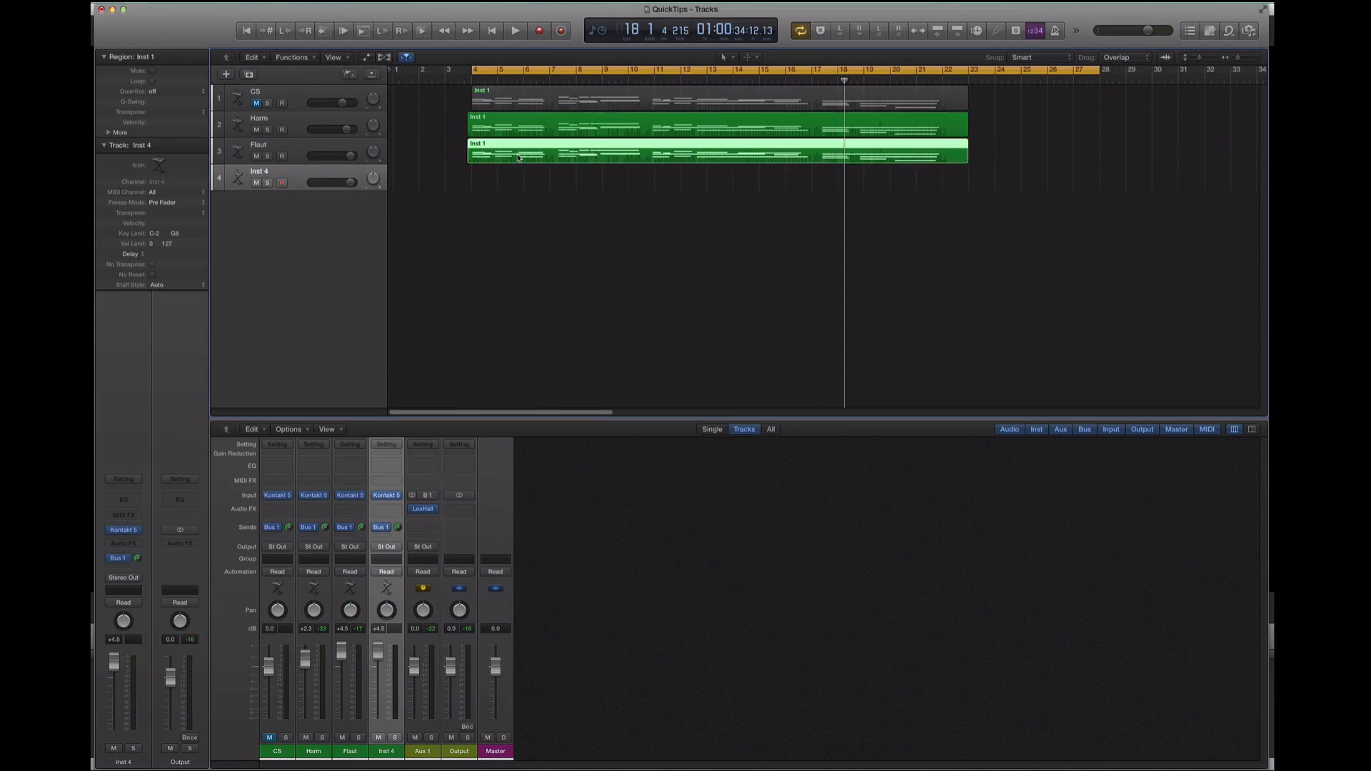
left_click_drag(526, 157, 527, 171)
left_click_drag(522, 173, 521, 174)
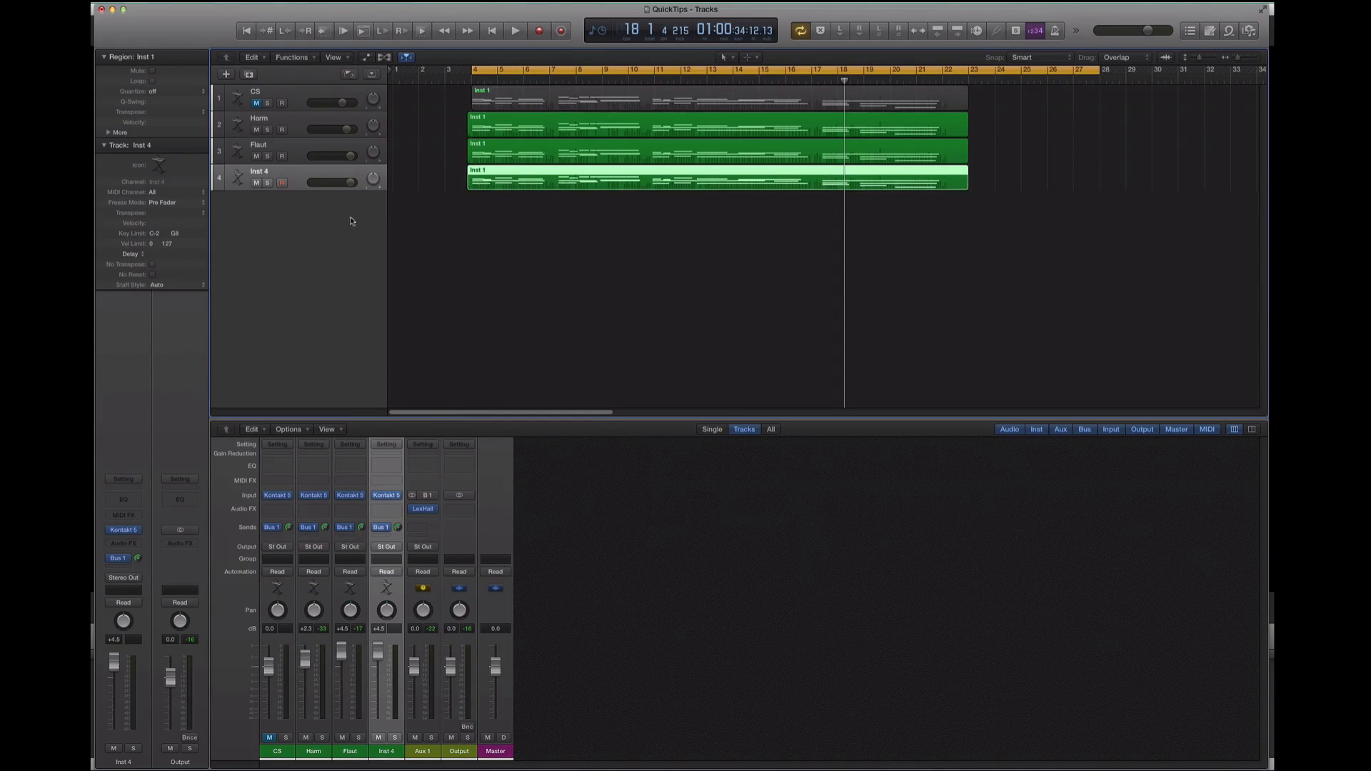
Rename the fourth track tremolando
double_click(255, 172)
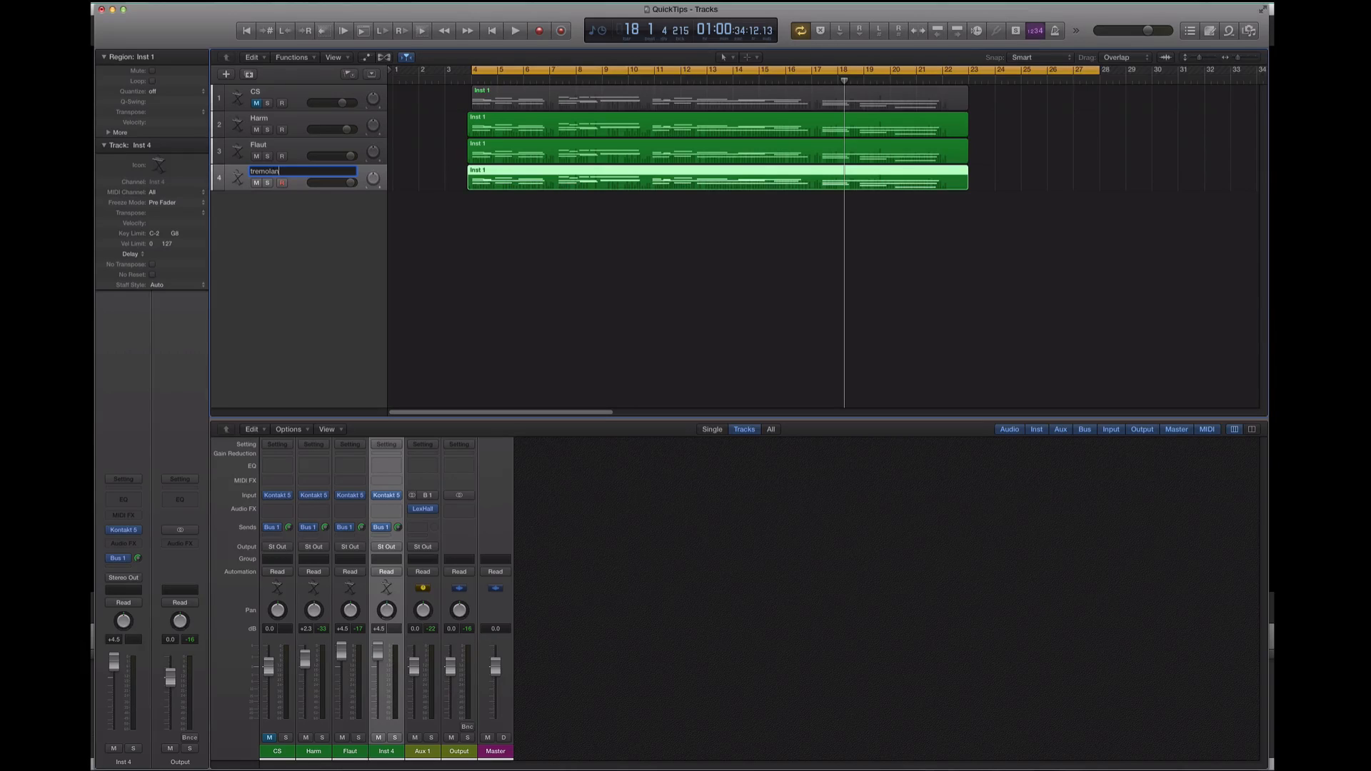
type("tremolando")
key("Return")
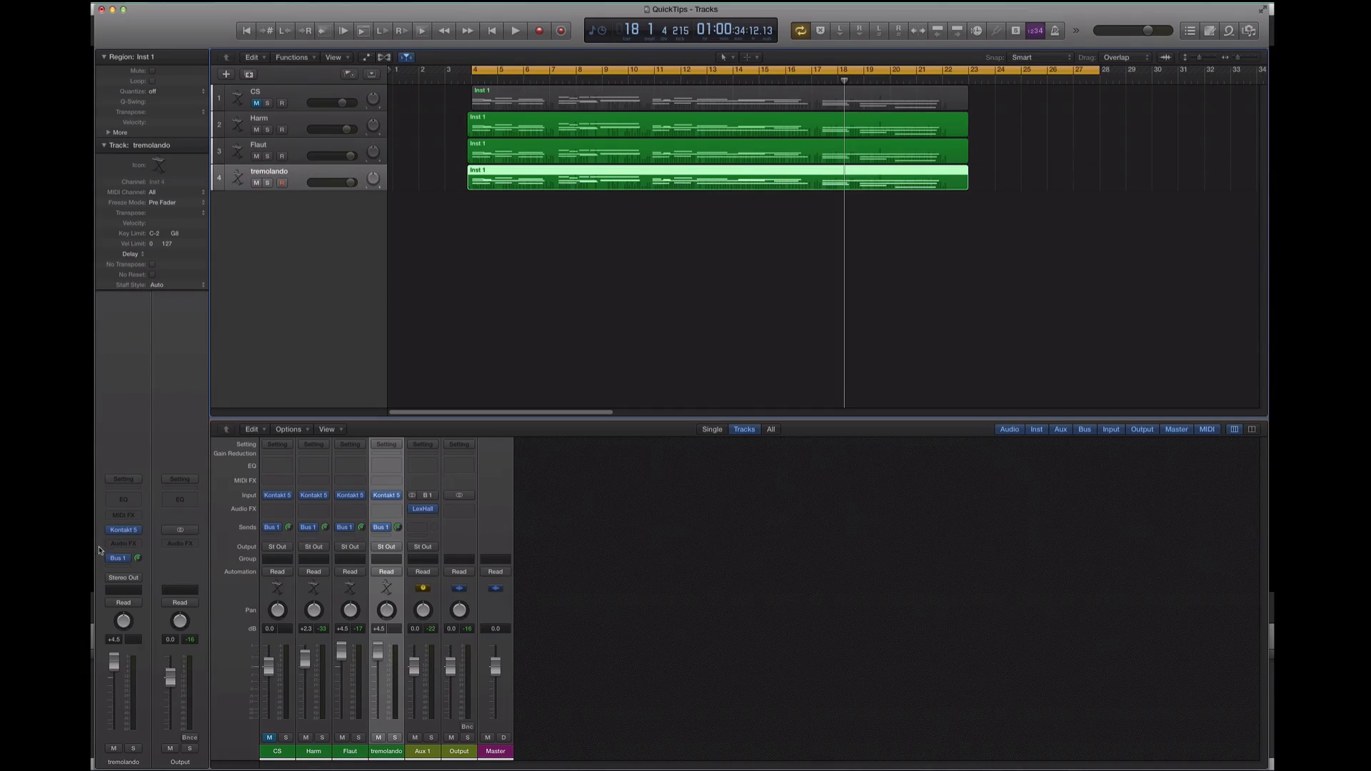
Load the Ensemble - Tremolo.nki patch into the tremolando track's Kontakt instrument, replacing Long Flautando
left_click(124, 529)
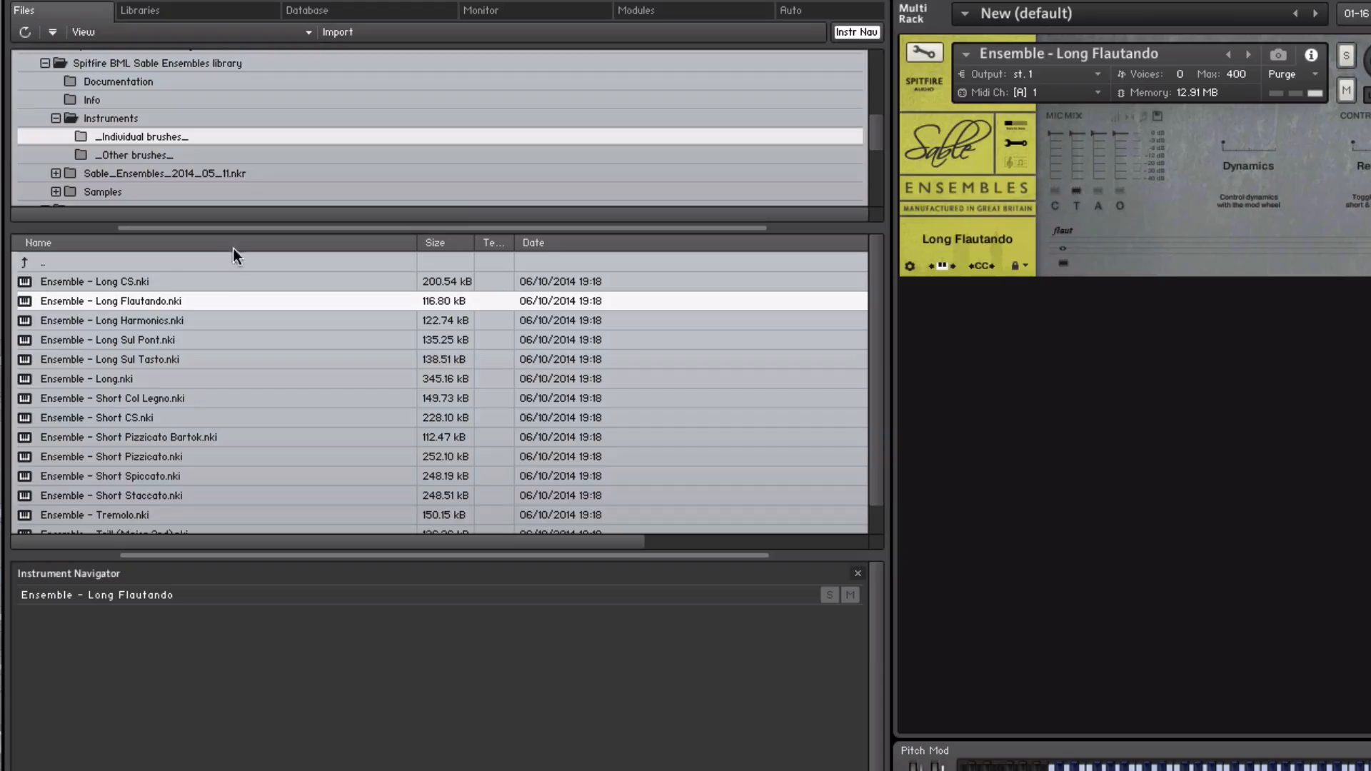
left_click(121, 511)
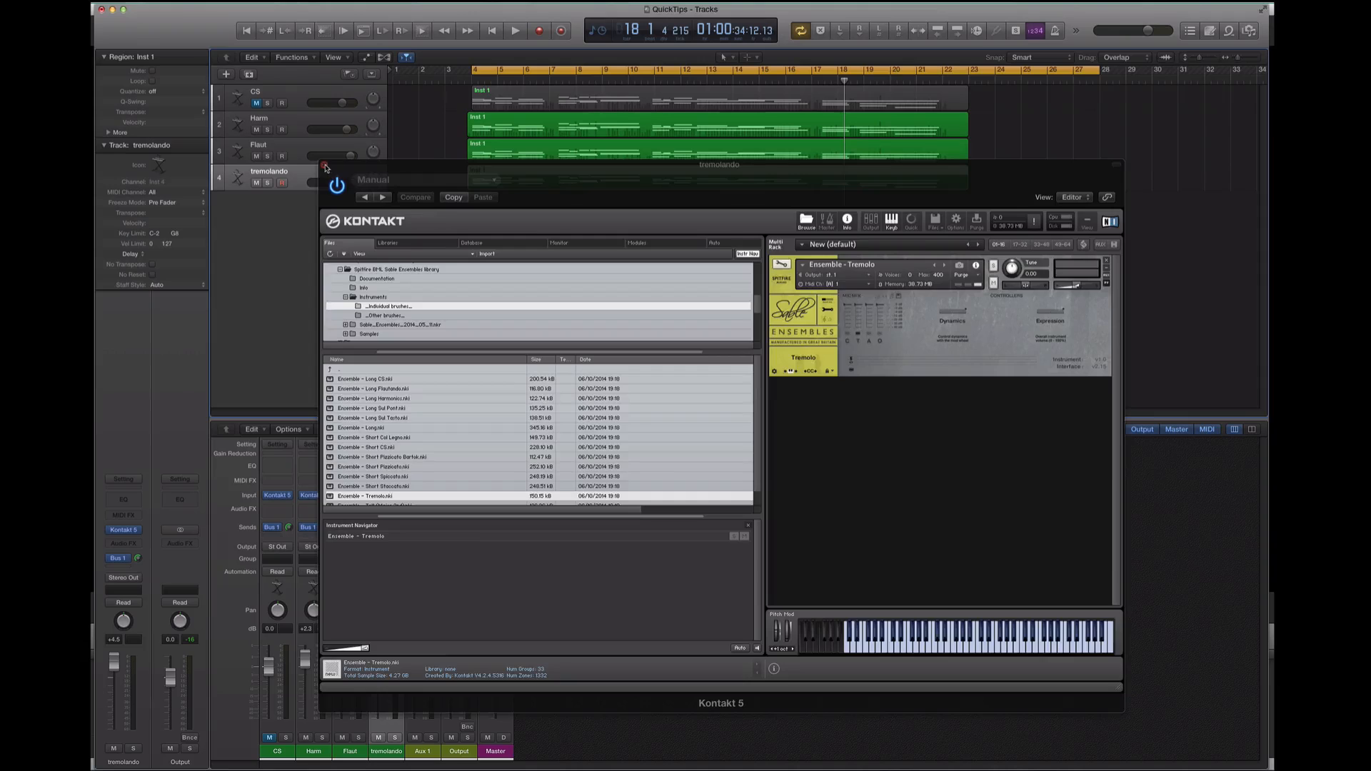
left_click(329, 167)
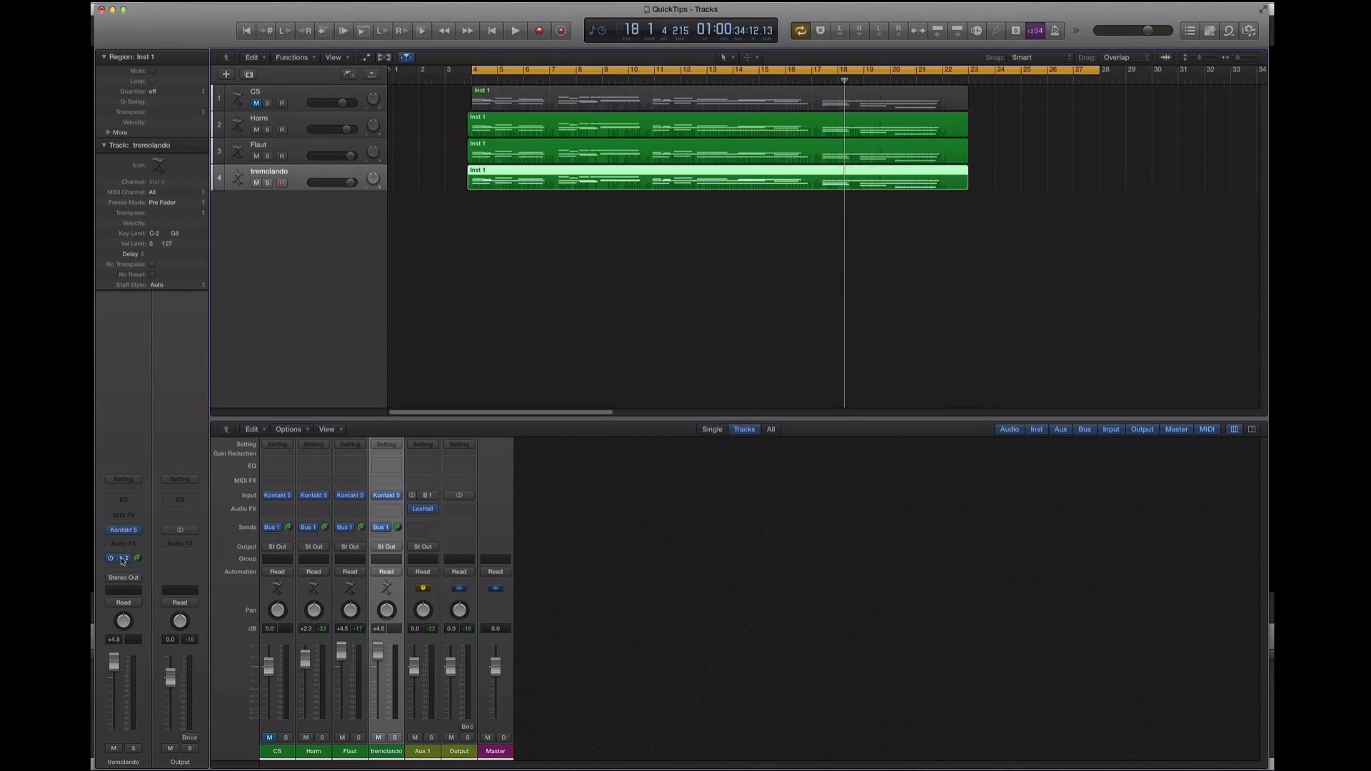
Check the LexHall reverb on Aux 1 and play the arrangement from bar 4 while lowering the tremolando volume to -3.4 dB
left_click(426, 511)
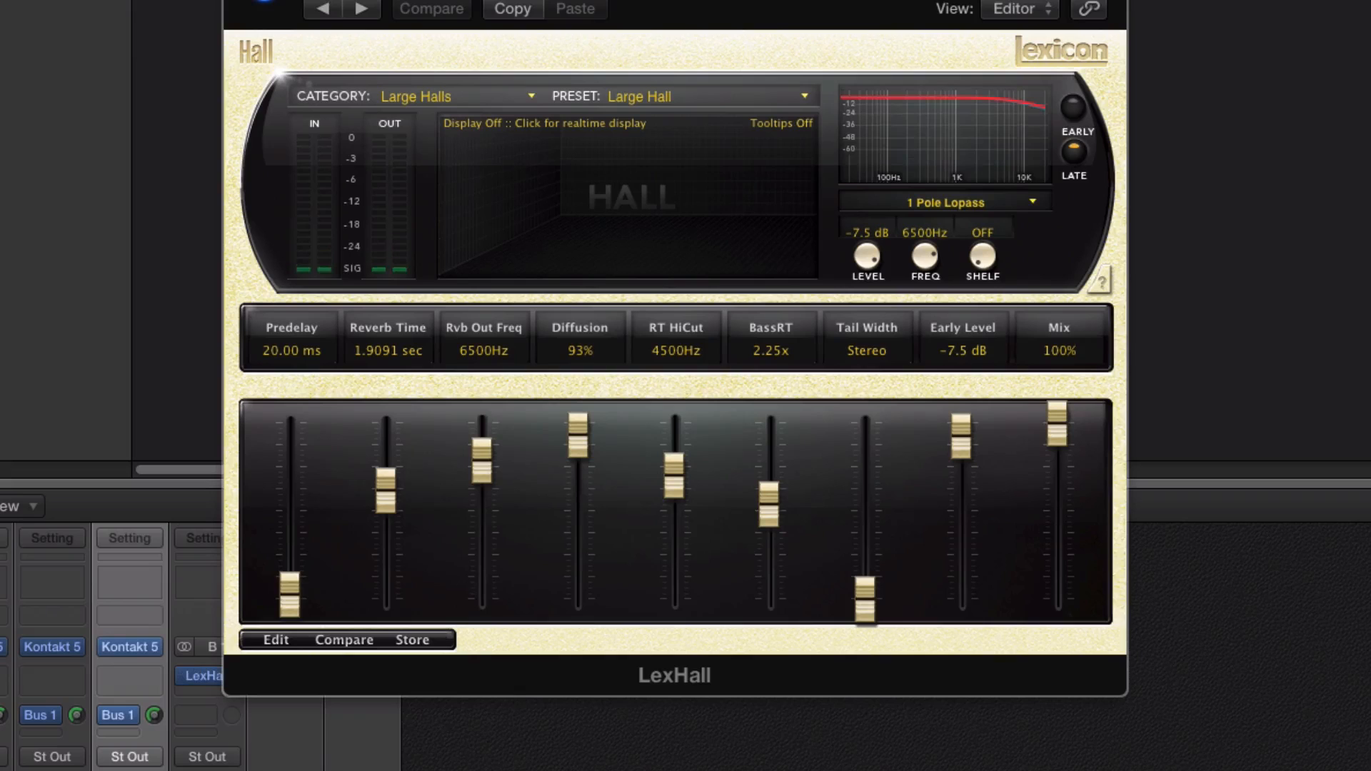
left_click(435, 170)
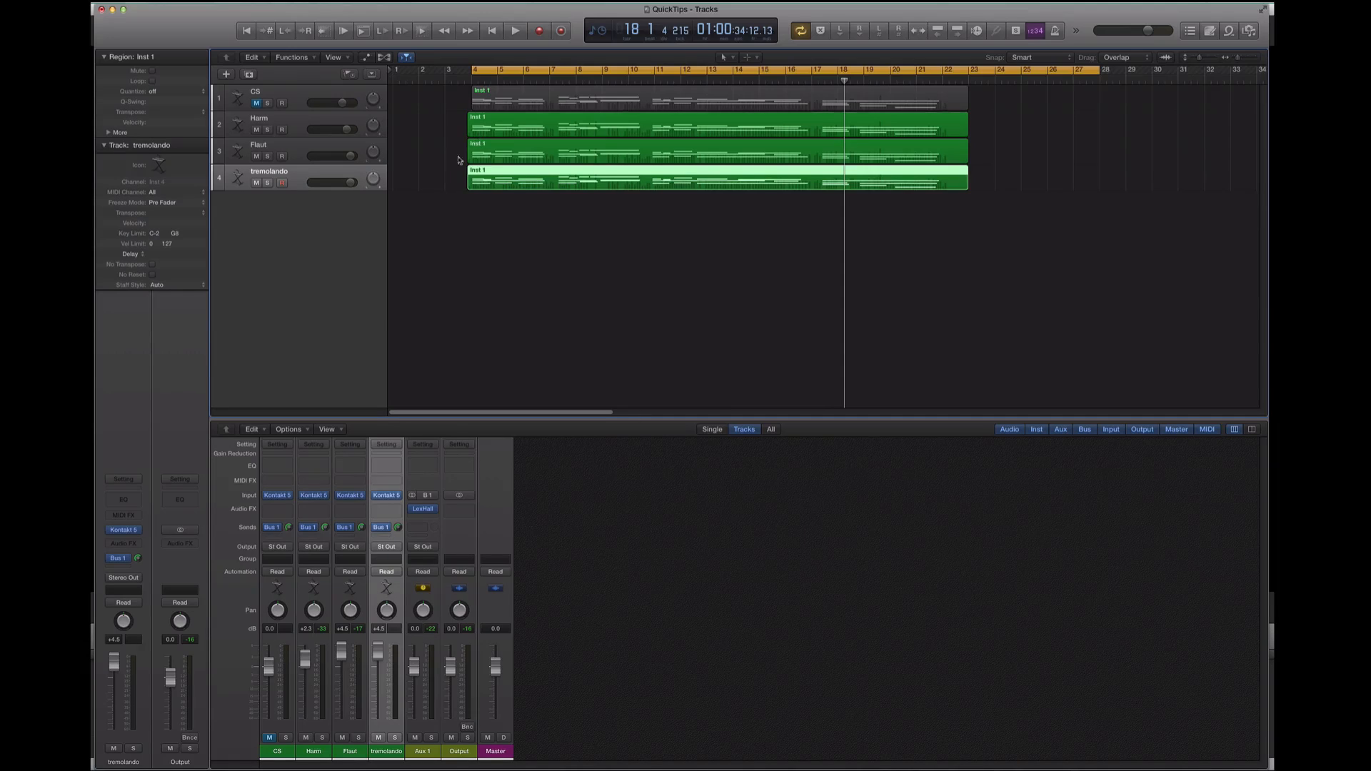
left_click(468, 84)
key("space")
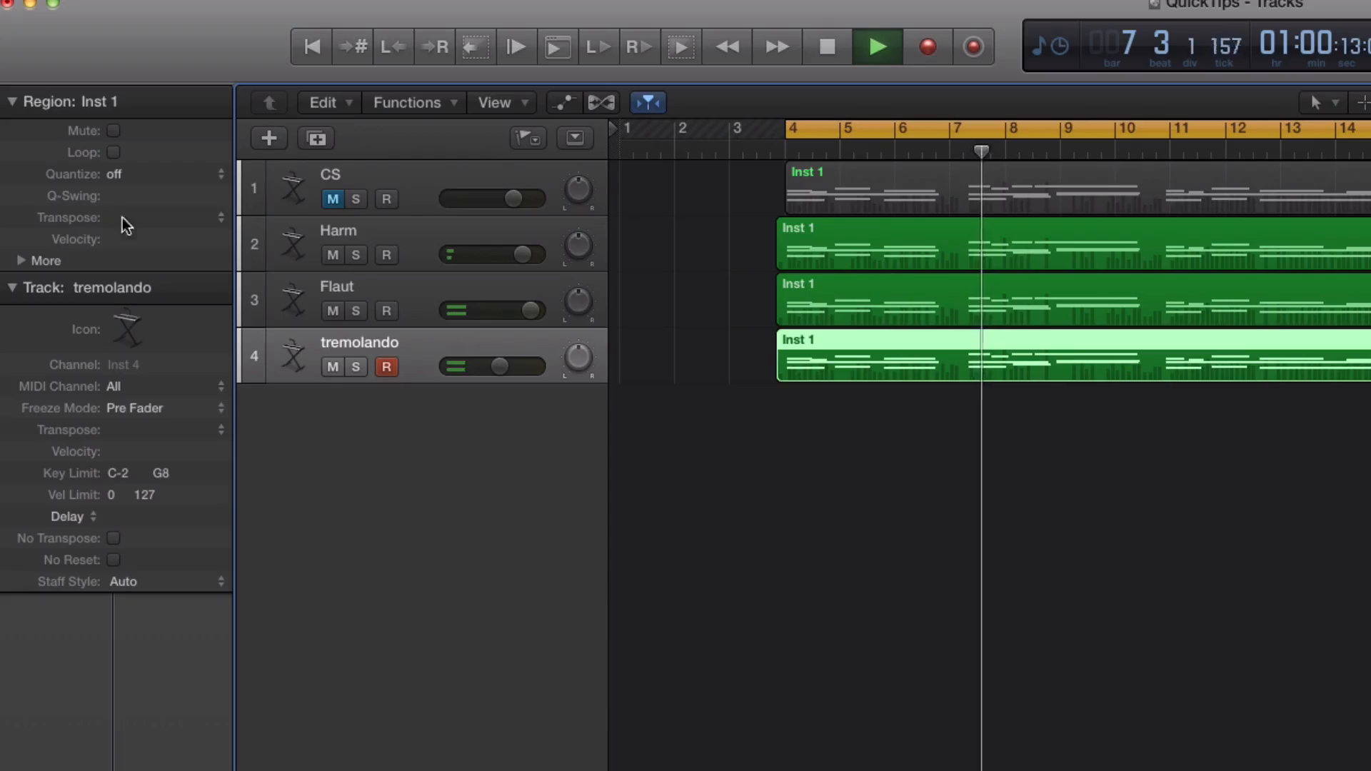
Try transposing the tremolando region by +12 semitones during playback, clear the transposition and stop playback
double_click(156, 112)
type("12")
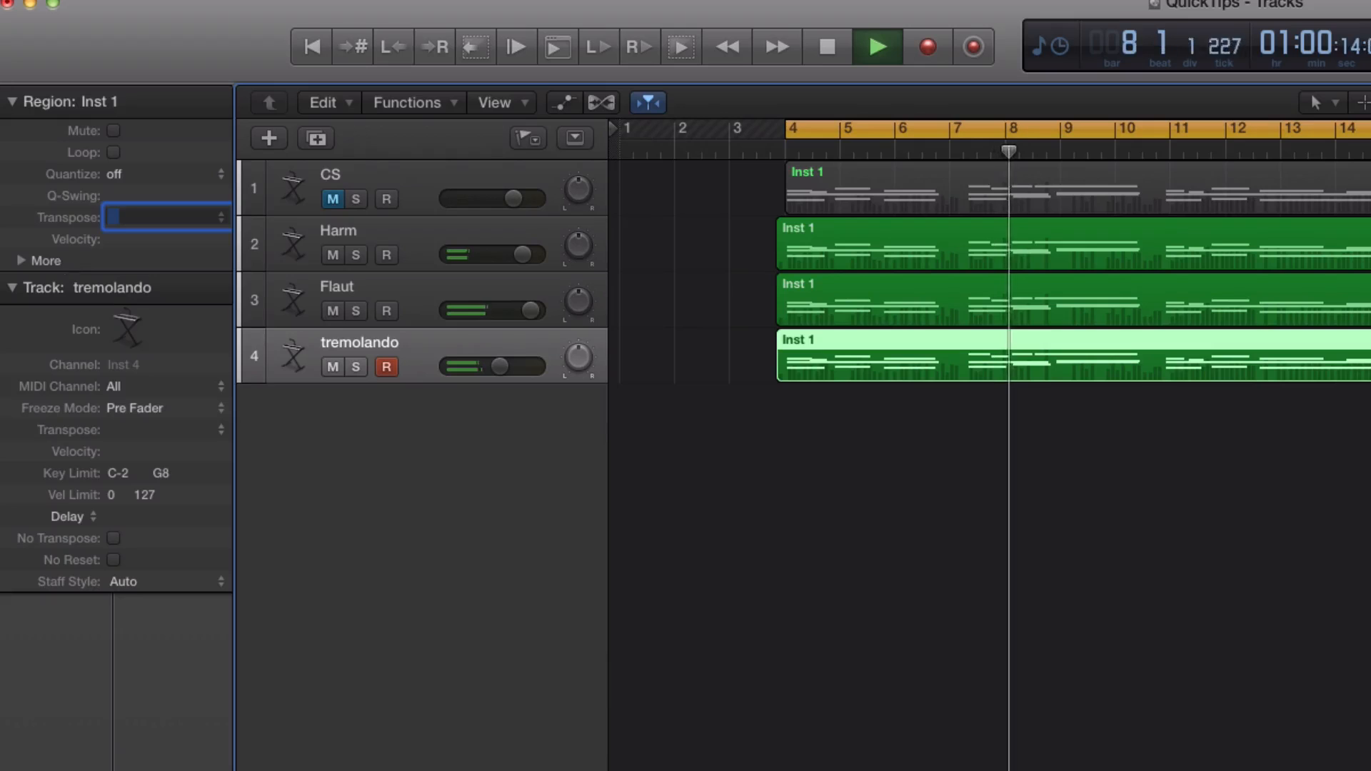
key("Return")
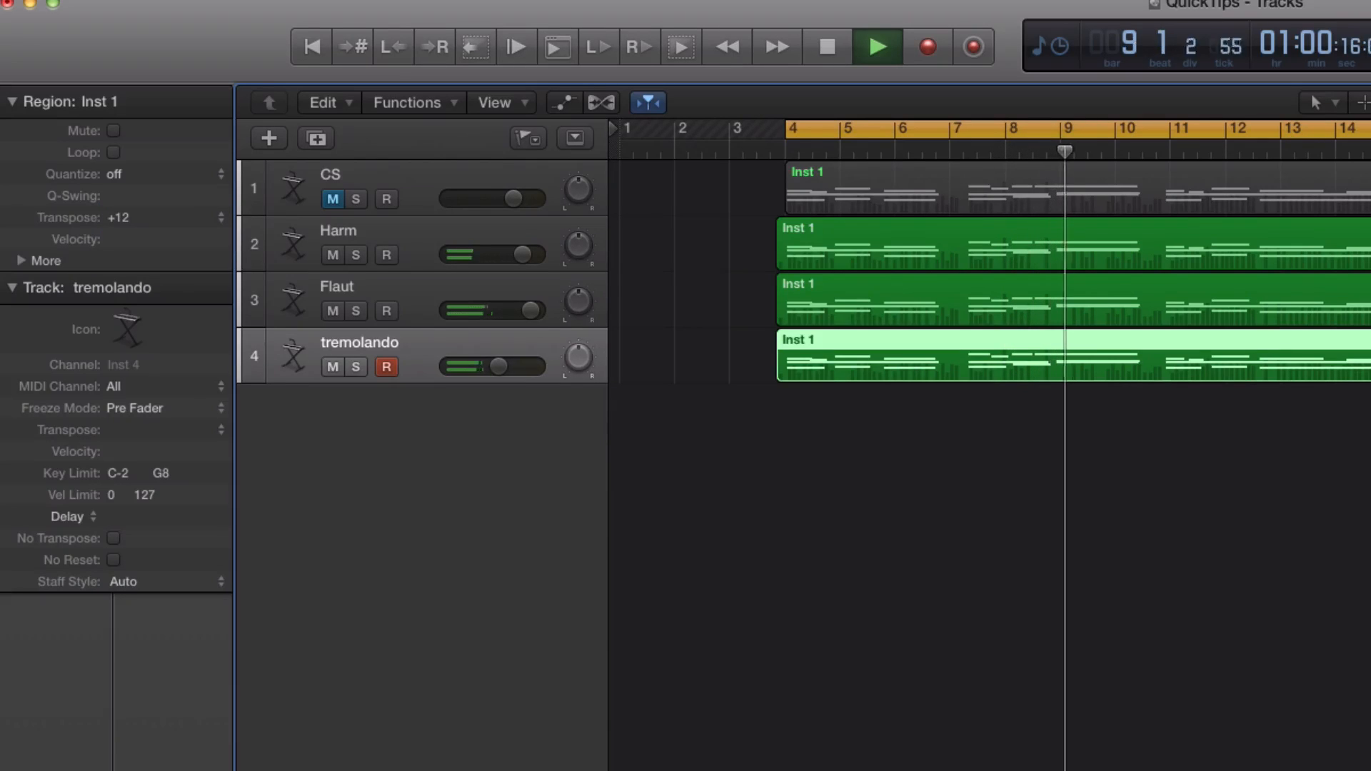
double_click(122, 218)
key("BackSpace")
key("Return")
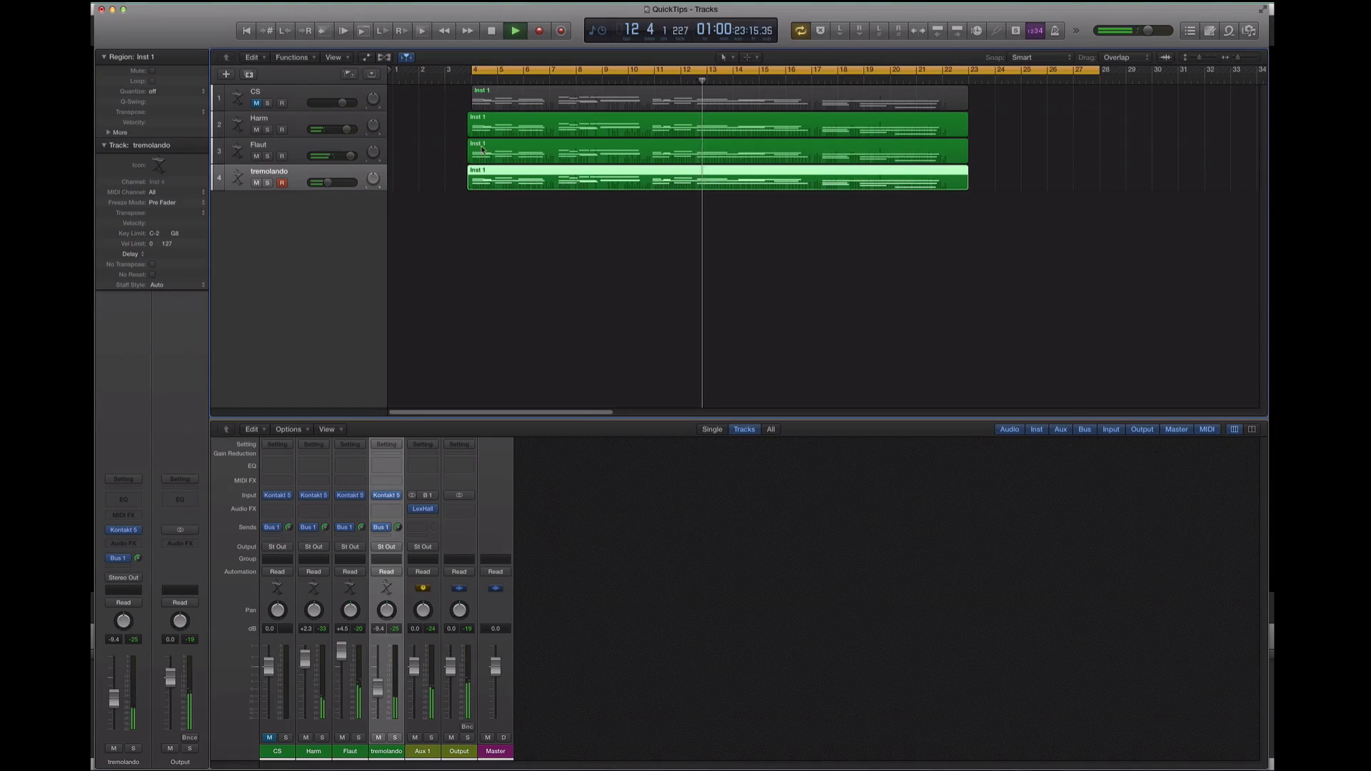
key("space")
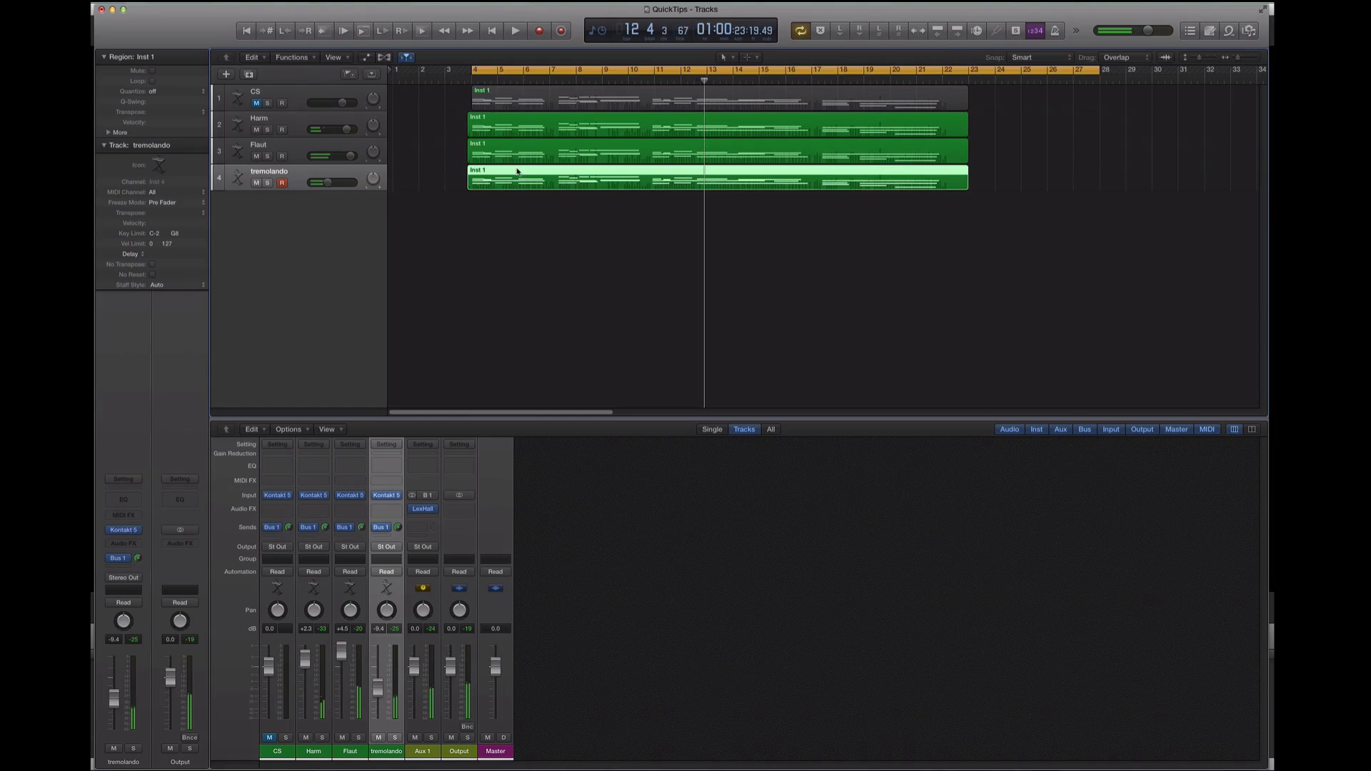
Open the tremolando region in the Piano Roll with its controller data and clear the Modulation and Expression curves
key("p")
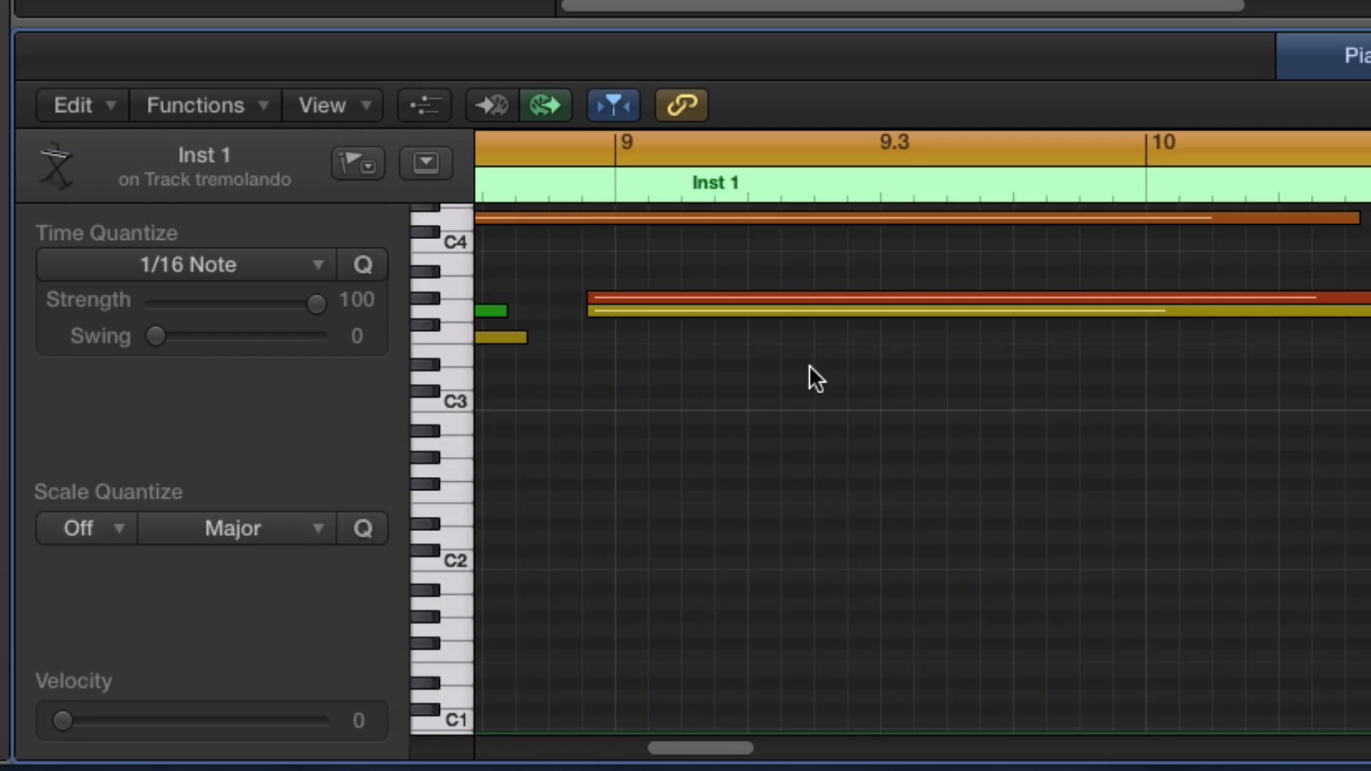
key("a")
scroll(836, 435, "left", 10)
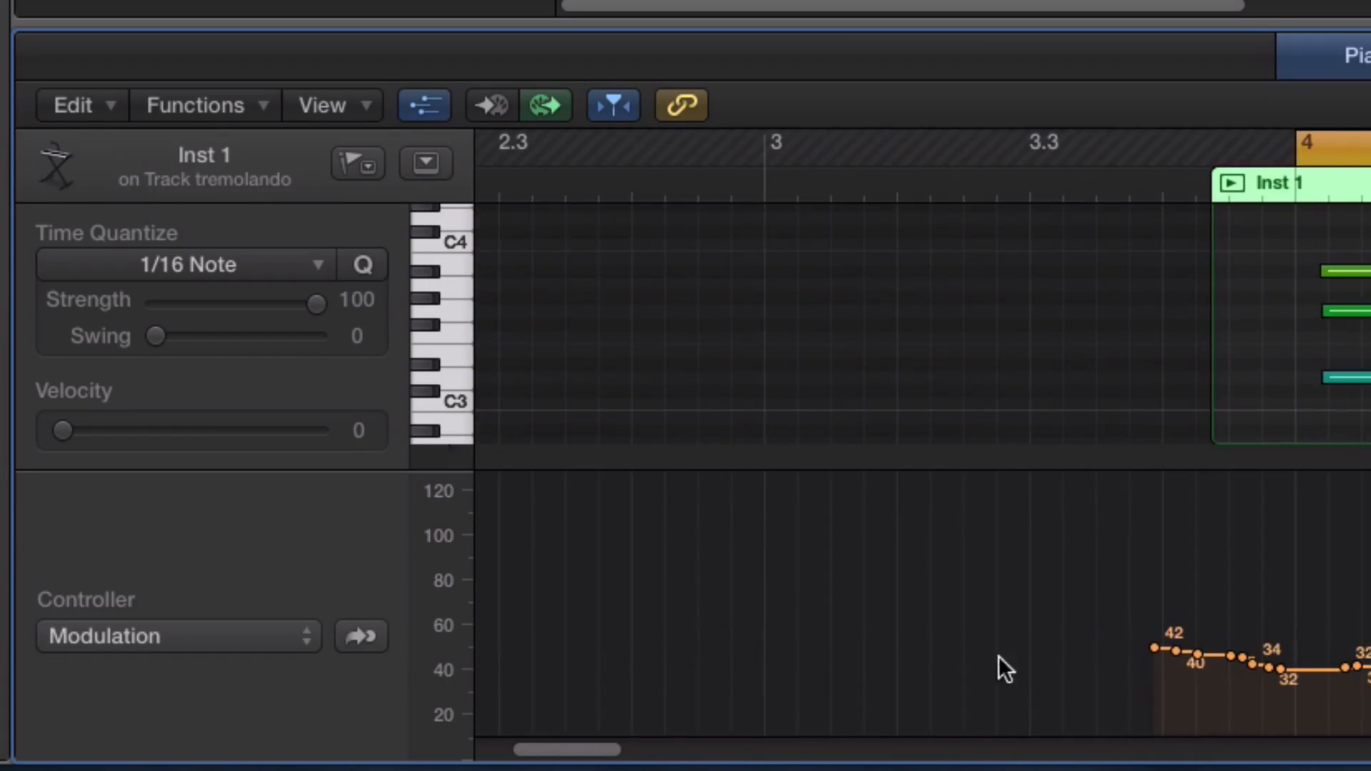
left_click_drag(1155, 646, 1360, 621)
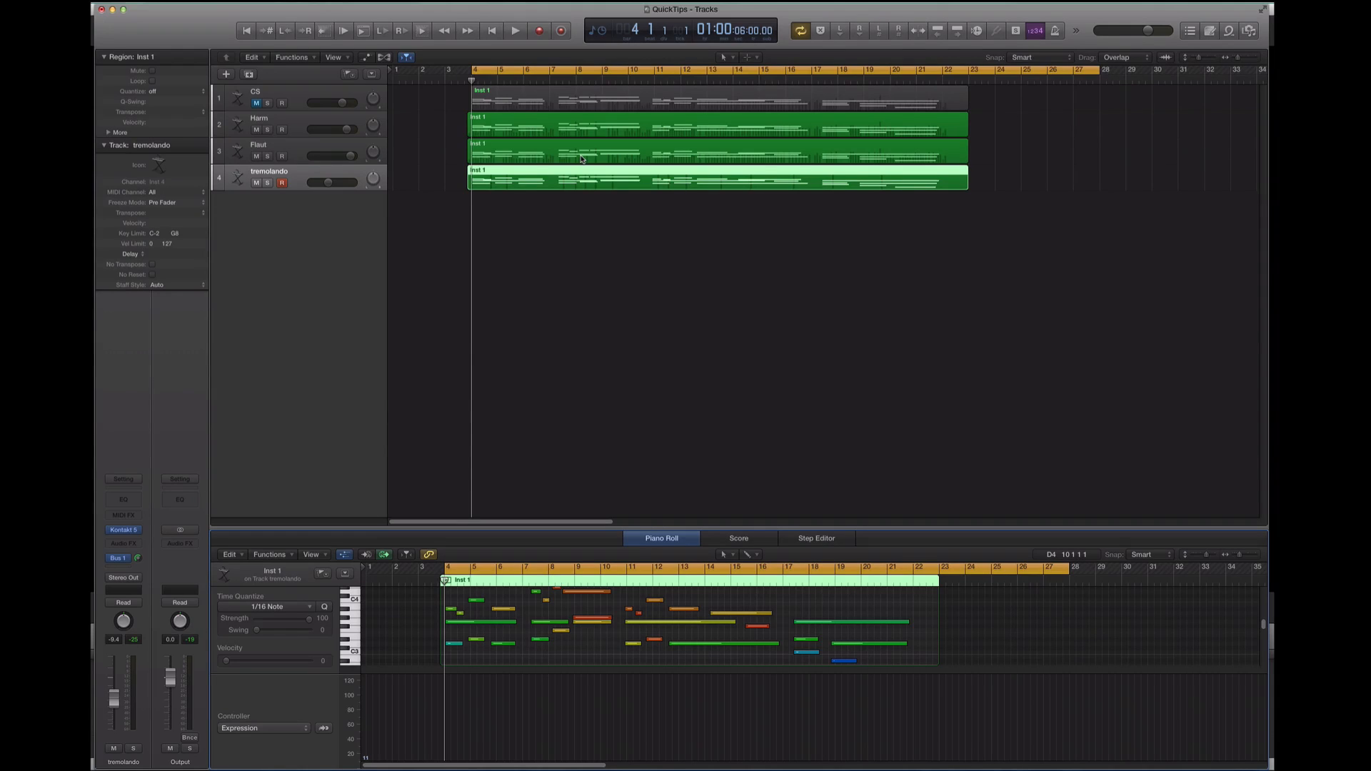
Record a new Expression and Modulation performance over the tremolando track from bar 3 to bar 22
key("r")
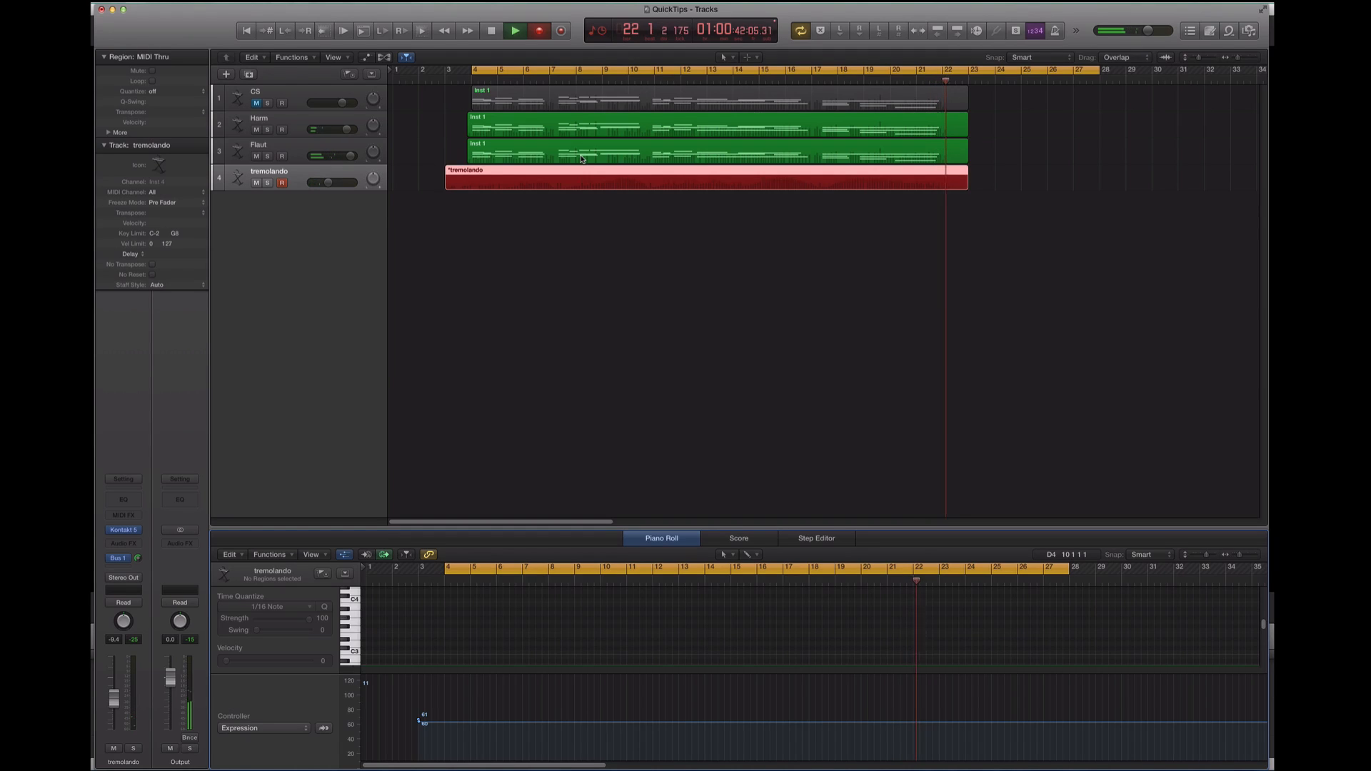
key("space")
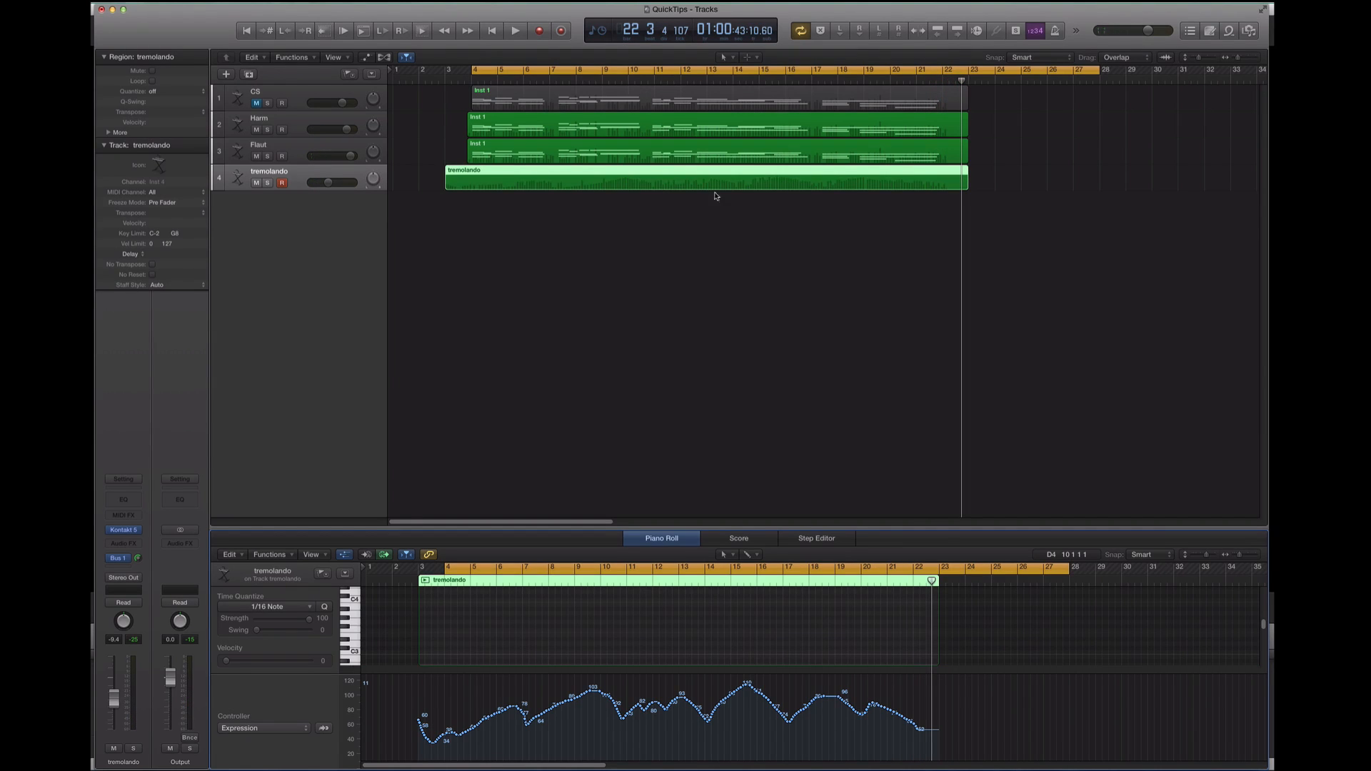
Split the regions at bar 4 and copy all four tracks' parts so the copies start at bar 22
left_click_drag(1023, 194, 512, 188)
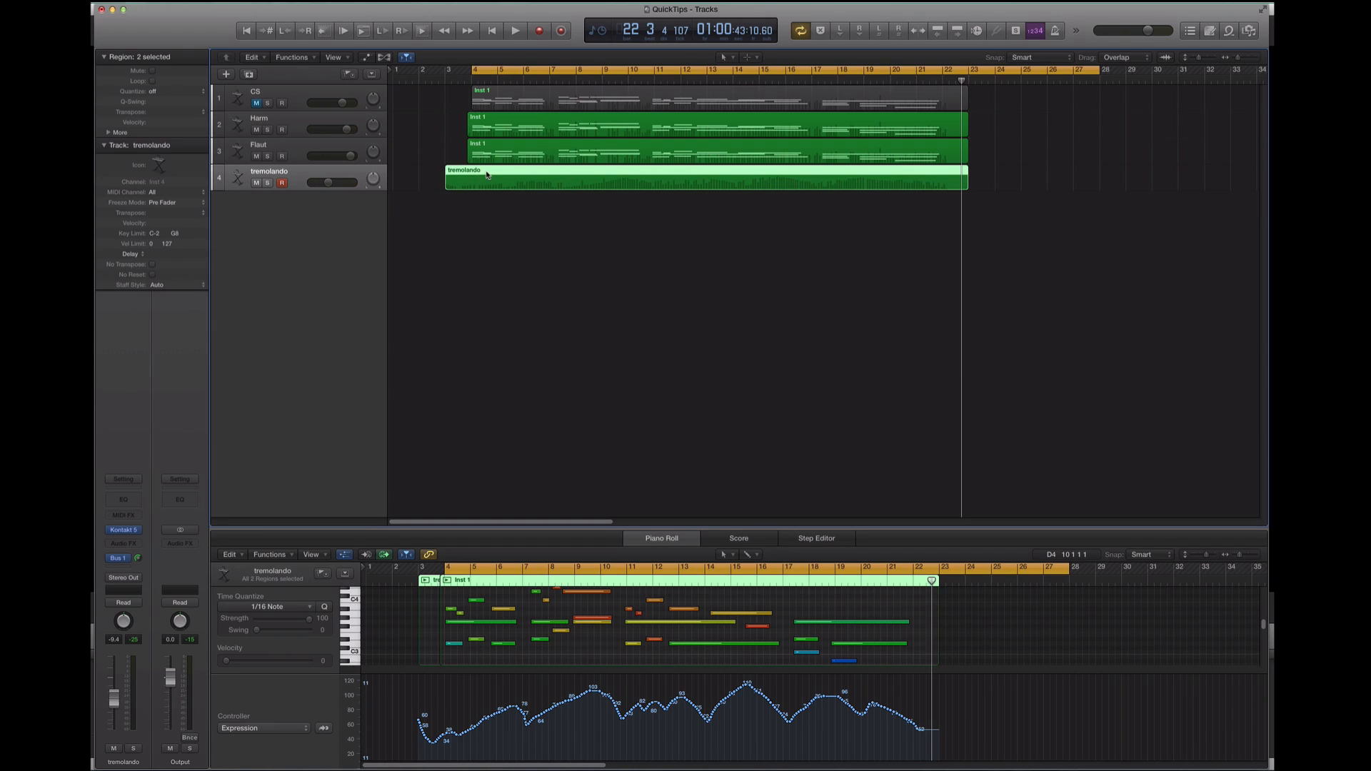
left_click_drag(476, 176, 473, 178)
left_click(473, 130)
key("space")
key("space")
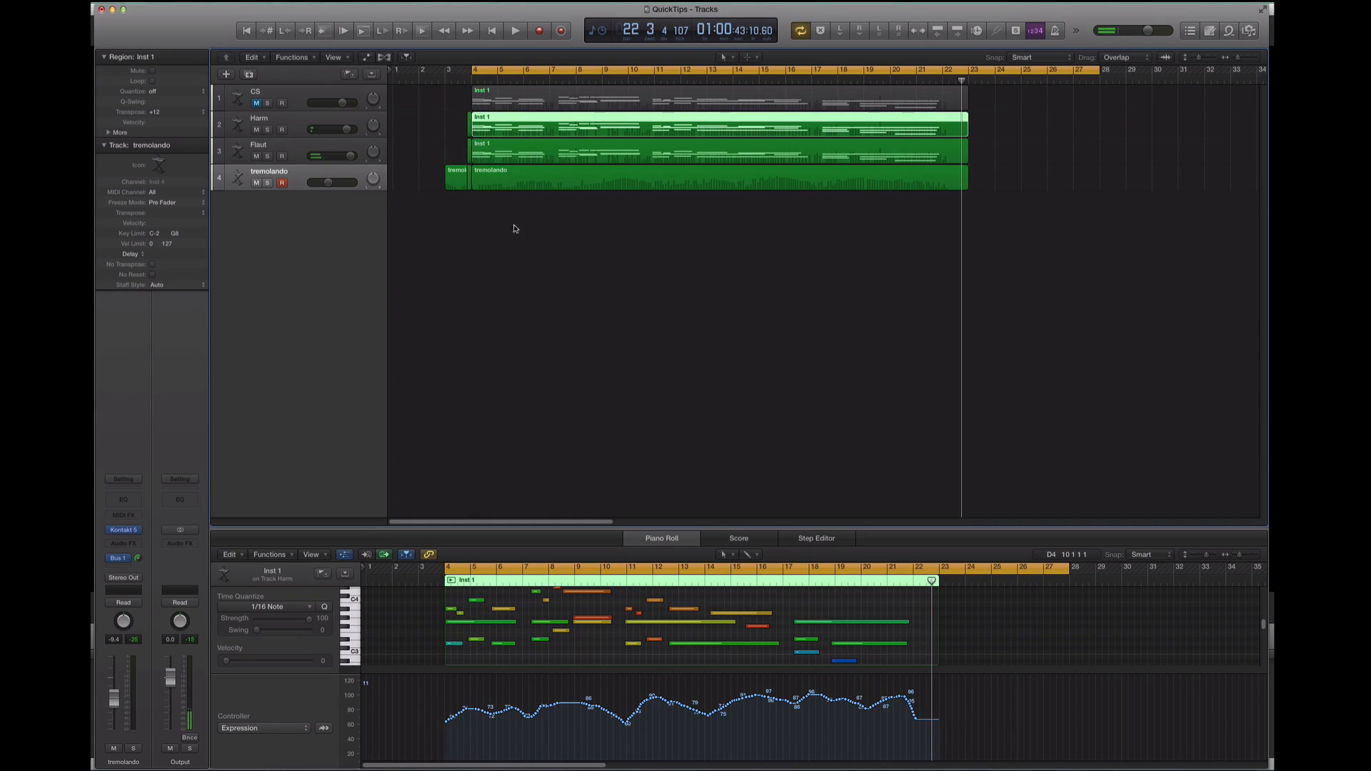
left_click_drag(534, 237, 979, 172)
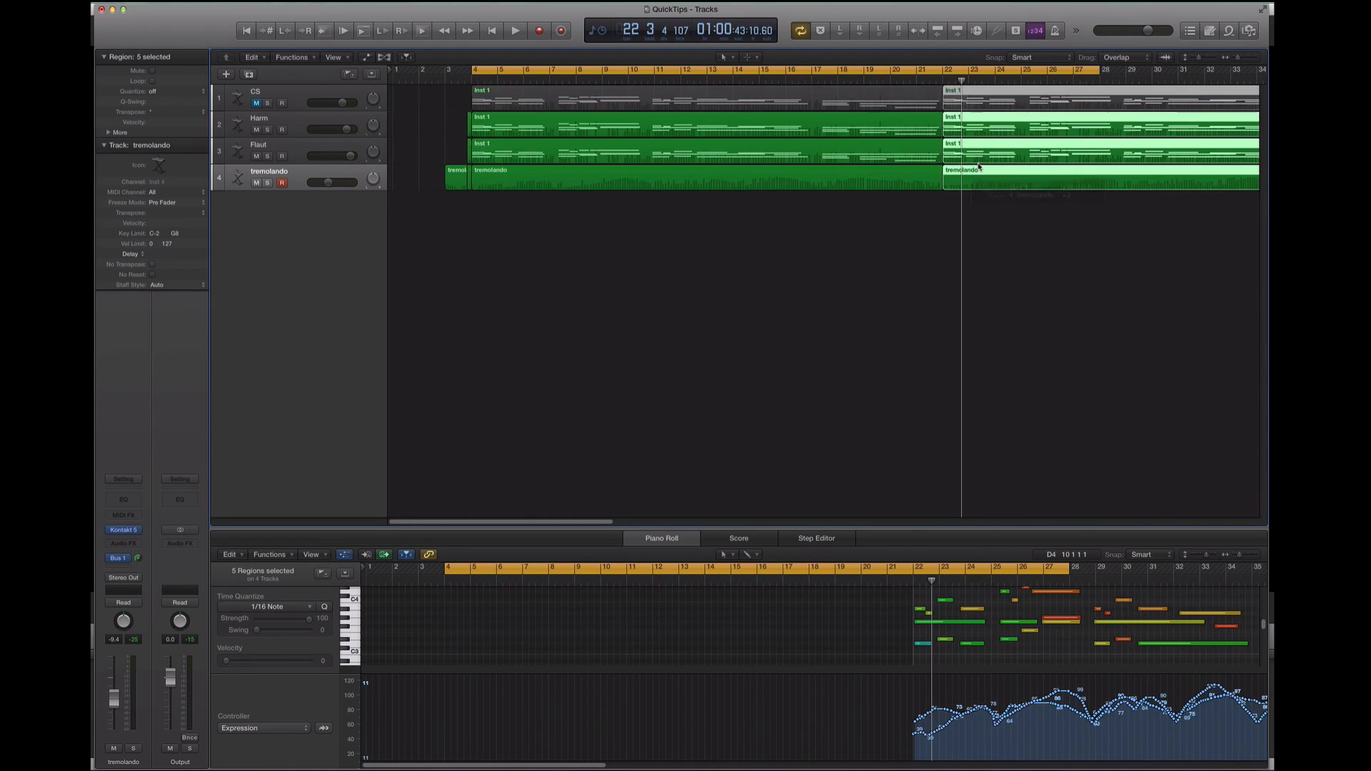
left_click(847, 276)
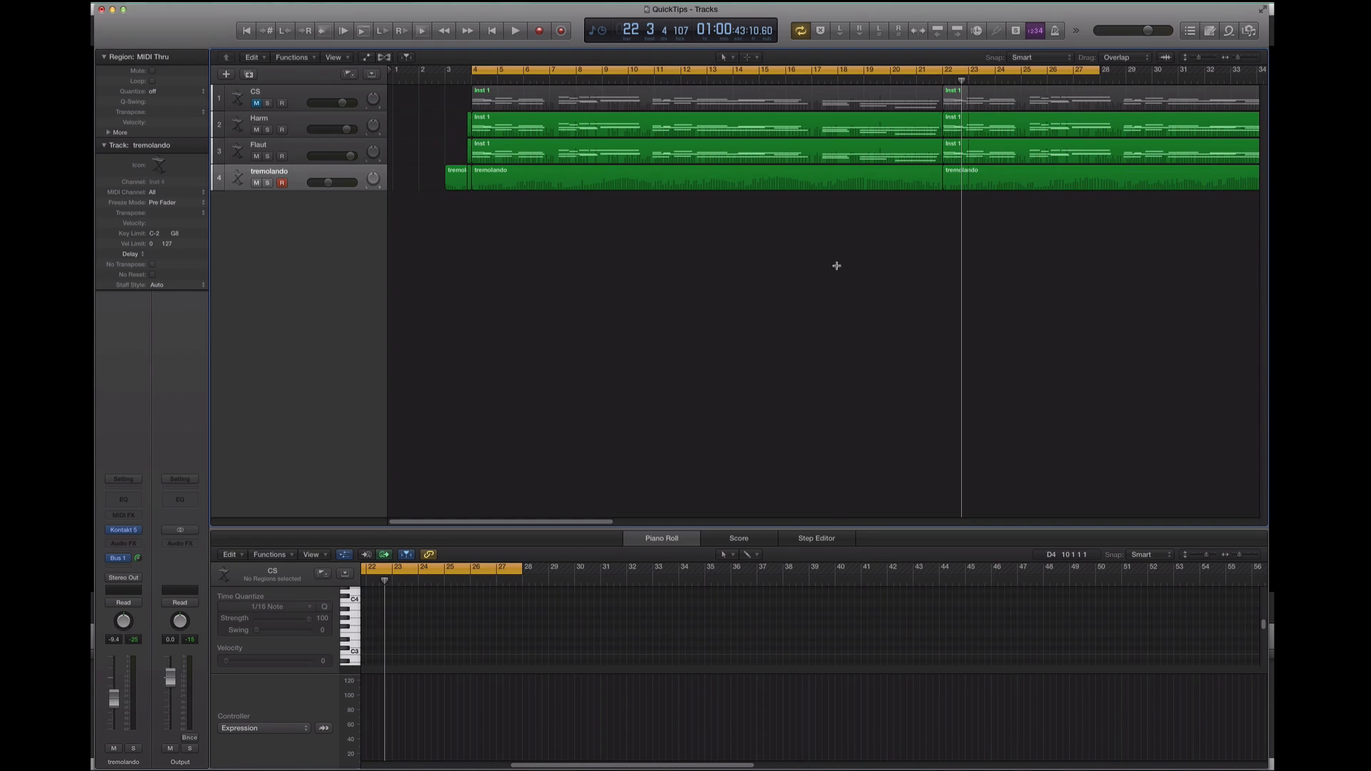
Delete the original CS region starting at bar 4, keeping its copy at bar 22
key("super+Left")
left_click(564, 102)
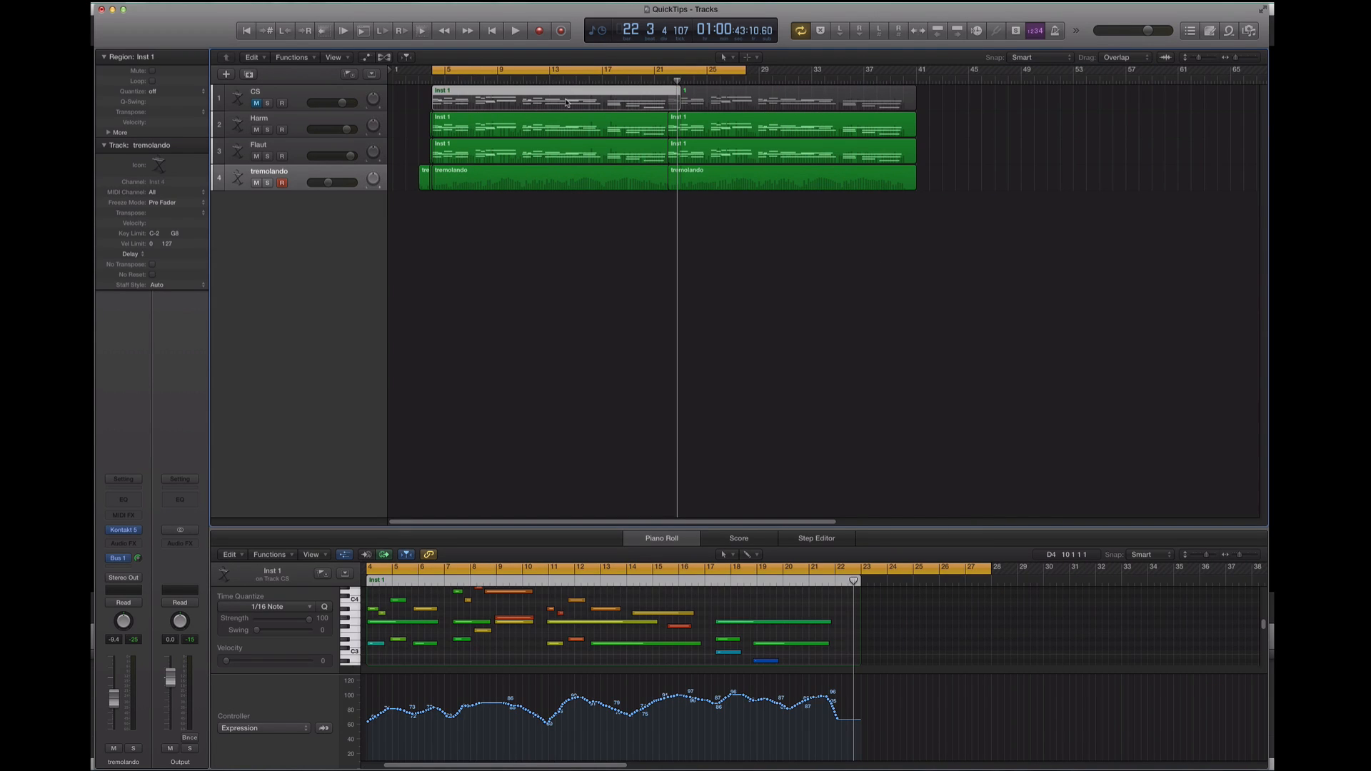
key("Delete")
Clear all Expression data from the CS region starting at bar 22
left_click(734, 105)
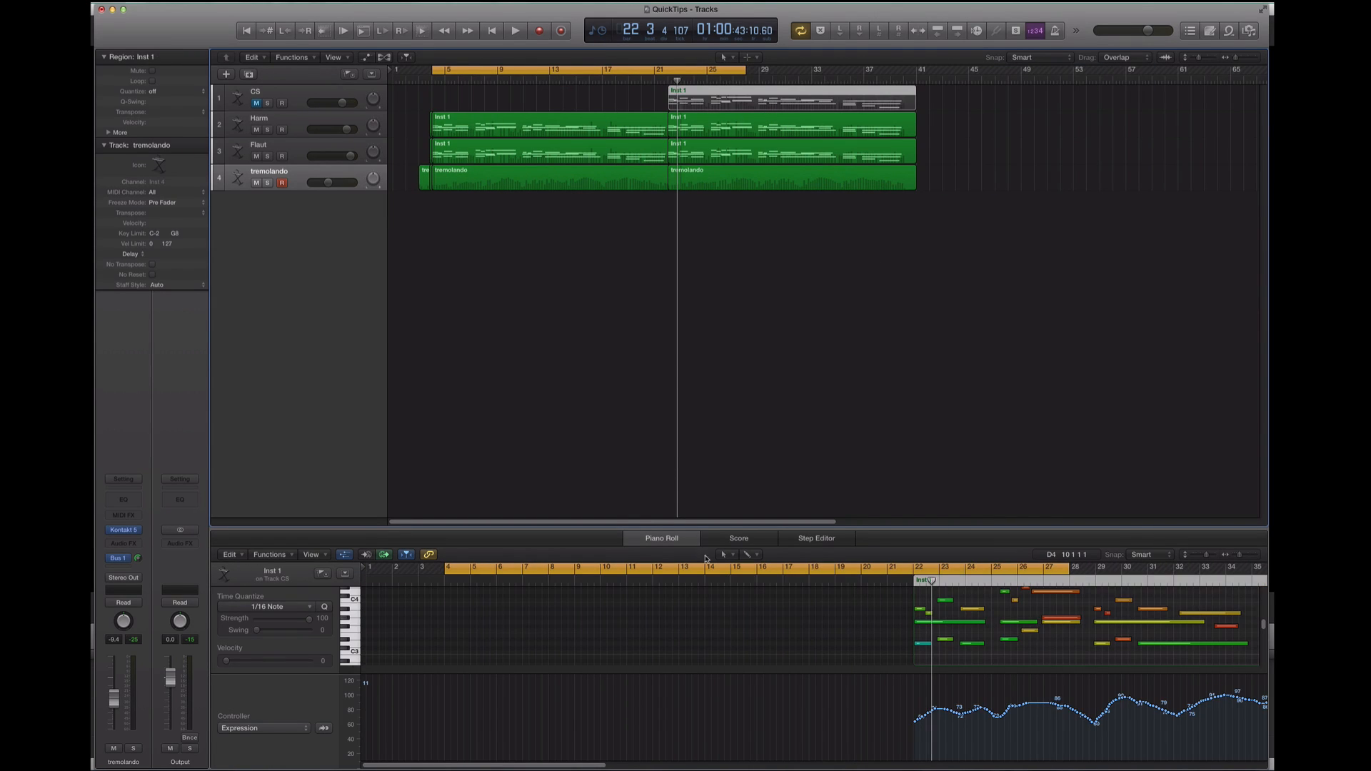
scroll(758, 703, "right", 6)
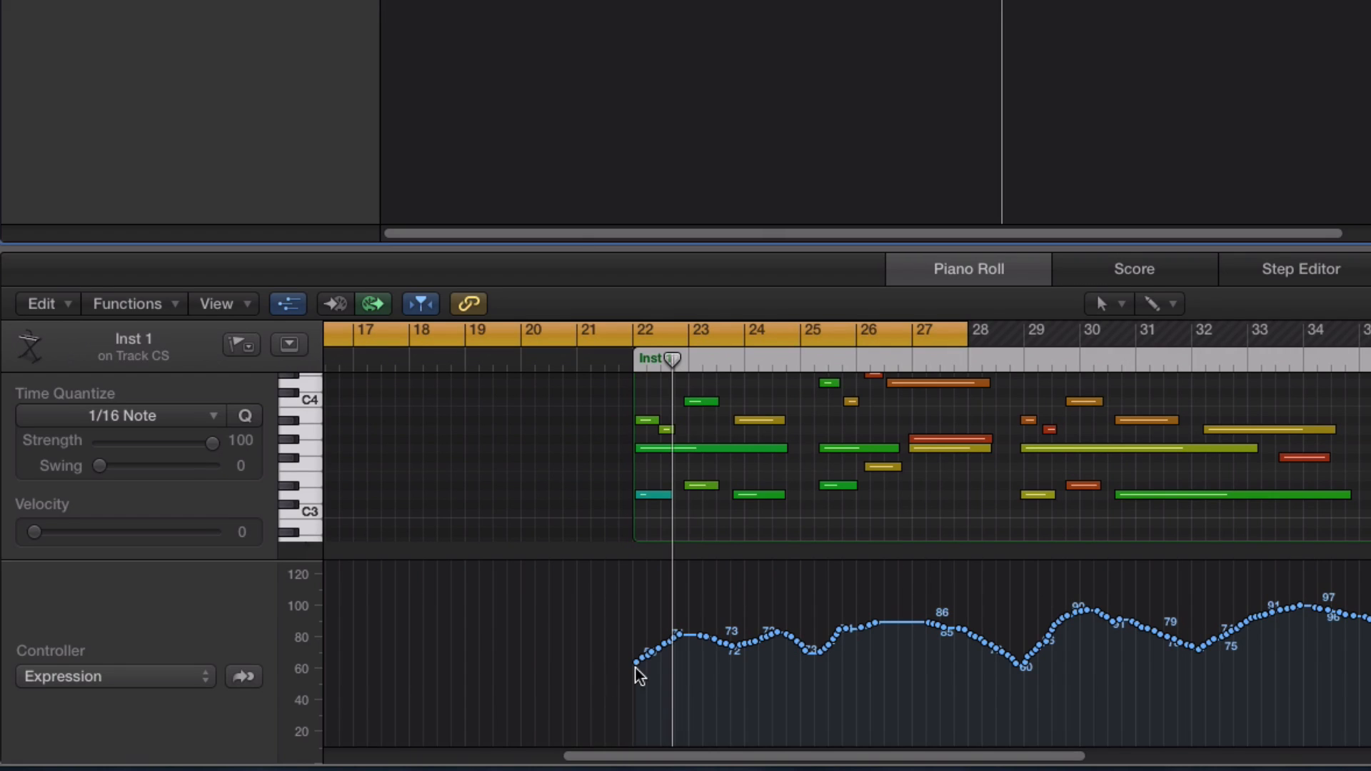
left_click_drag(636, 663, 1370, 661)
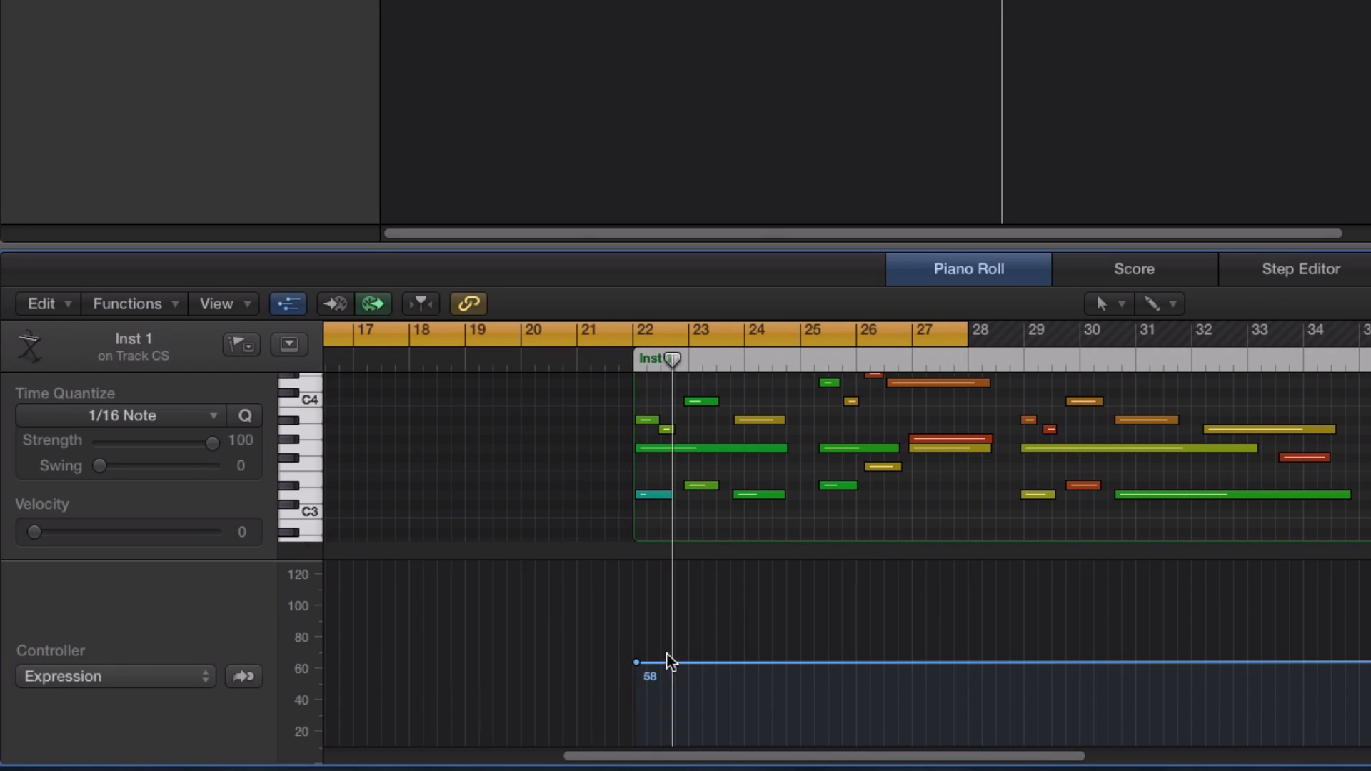
left_click(636, 663)
scroll(636, 662, "right", 1)
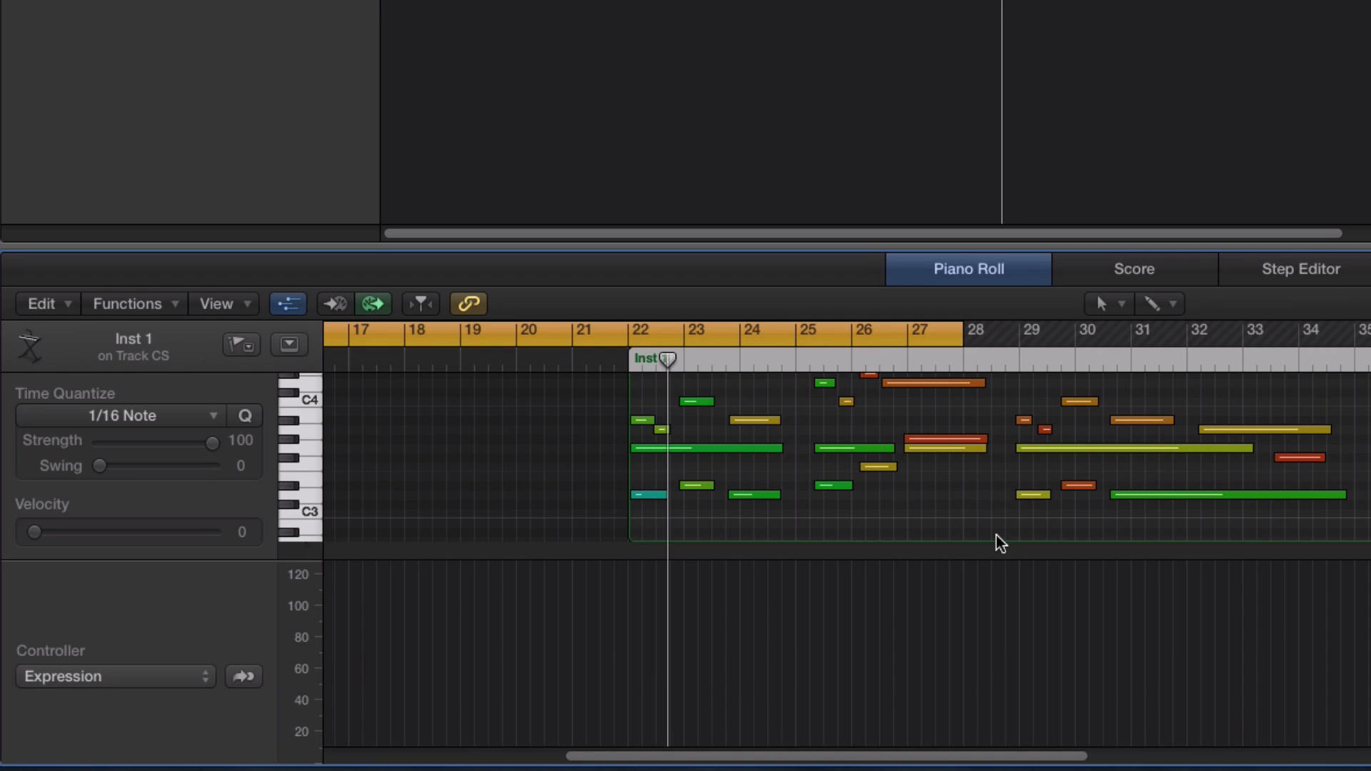
Switch the controller lane to Modulation and clear that data from the same CS region
key("m")
left_click_drag(633, 698, 1370, 680)
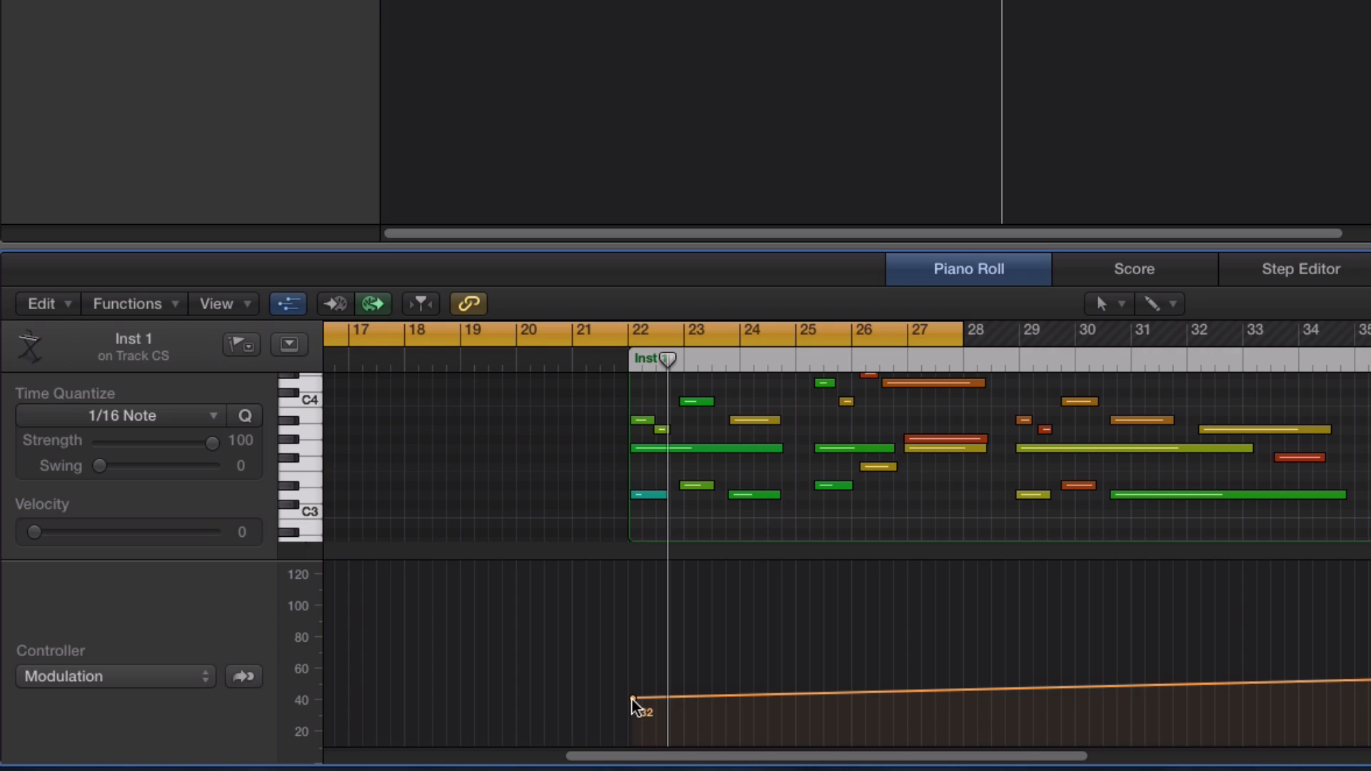
mouse_move(634, 700)
left_mouse_down()
mouse_move(1370, 722)
mouse_move(1370, 676)
left_mouse_up()
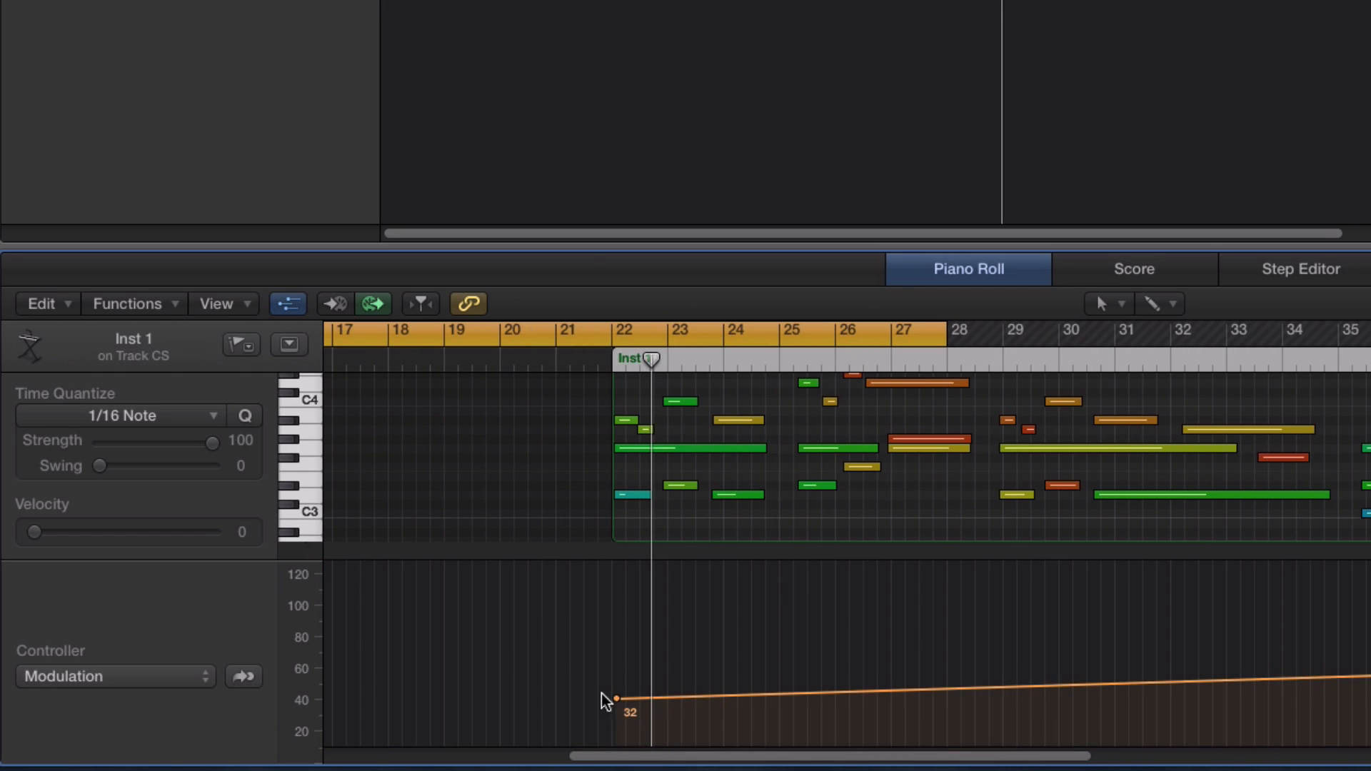
left_click_drag(621, 704, 1370, 698)
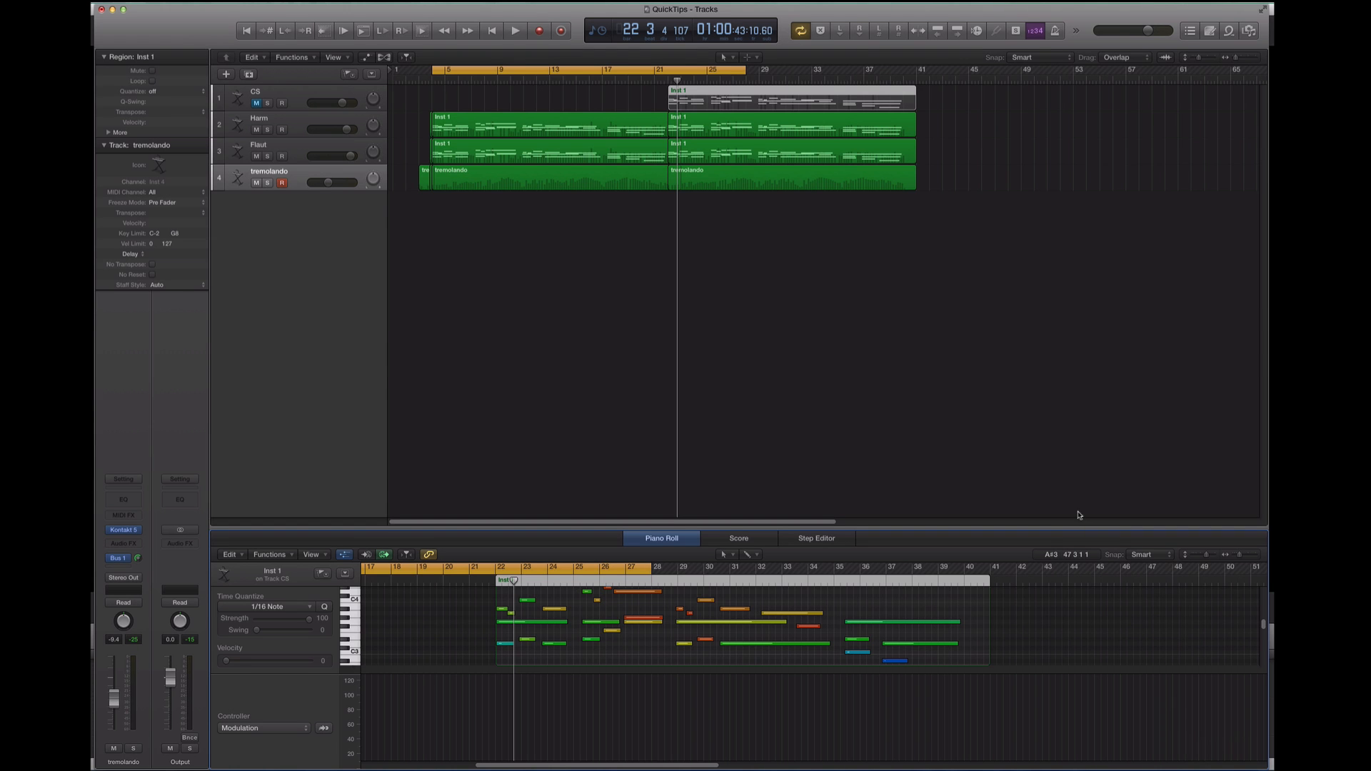
Unmute the CS track and move the cycle range to bars 22 to 40
left_click(317, 93)
left_click(257, 103)
left_click_drag(706, 74, 902, 70)
Examine the Modulation curve of the tremolando region starting at bar 22
left_click(785, 175)
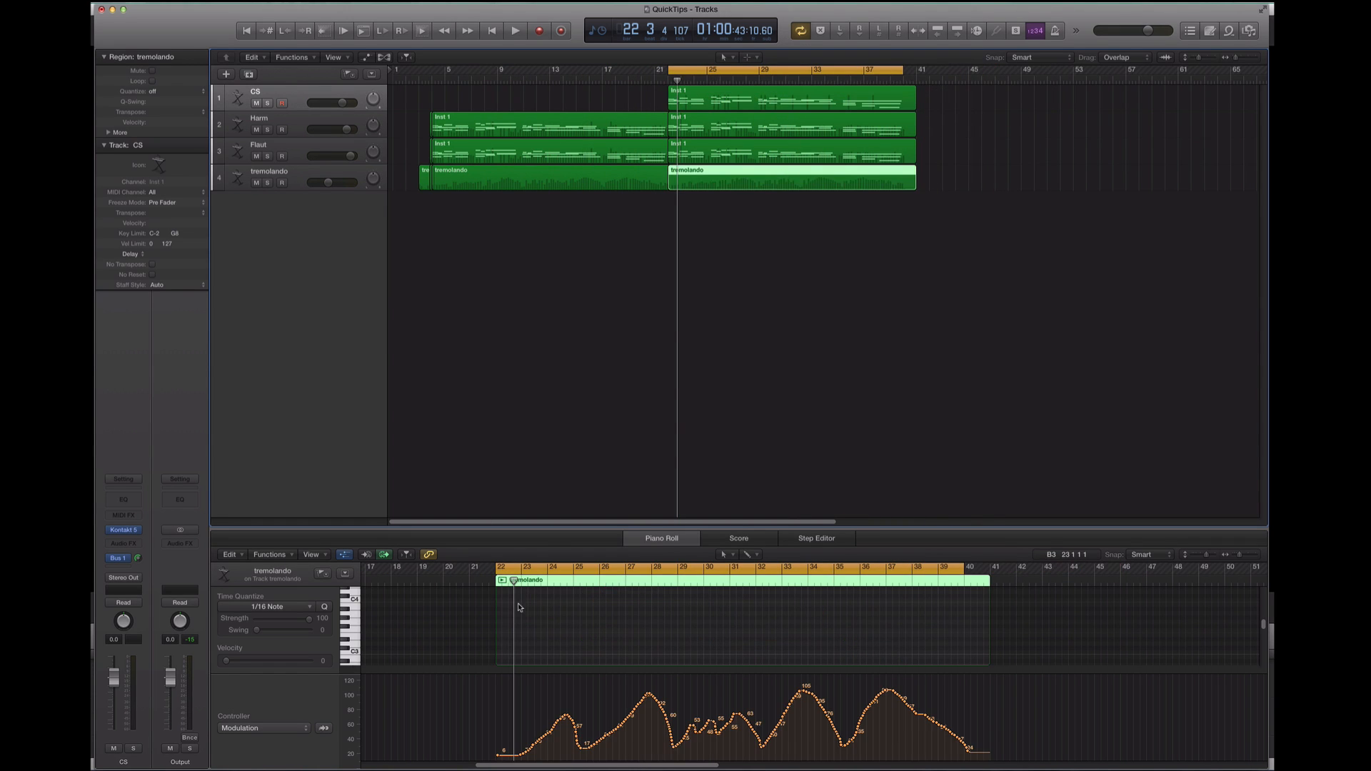
left_click_drag(507, 756, 504, 722)
Record a new Expression performance over the CS track's part from bar 21 to bar 40
left_click(286, 93)
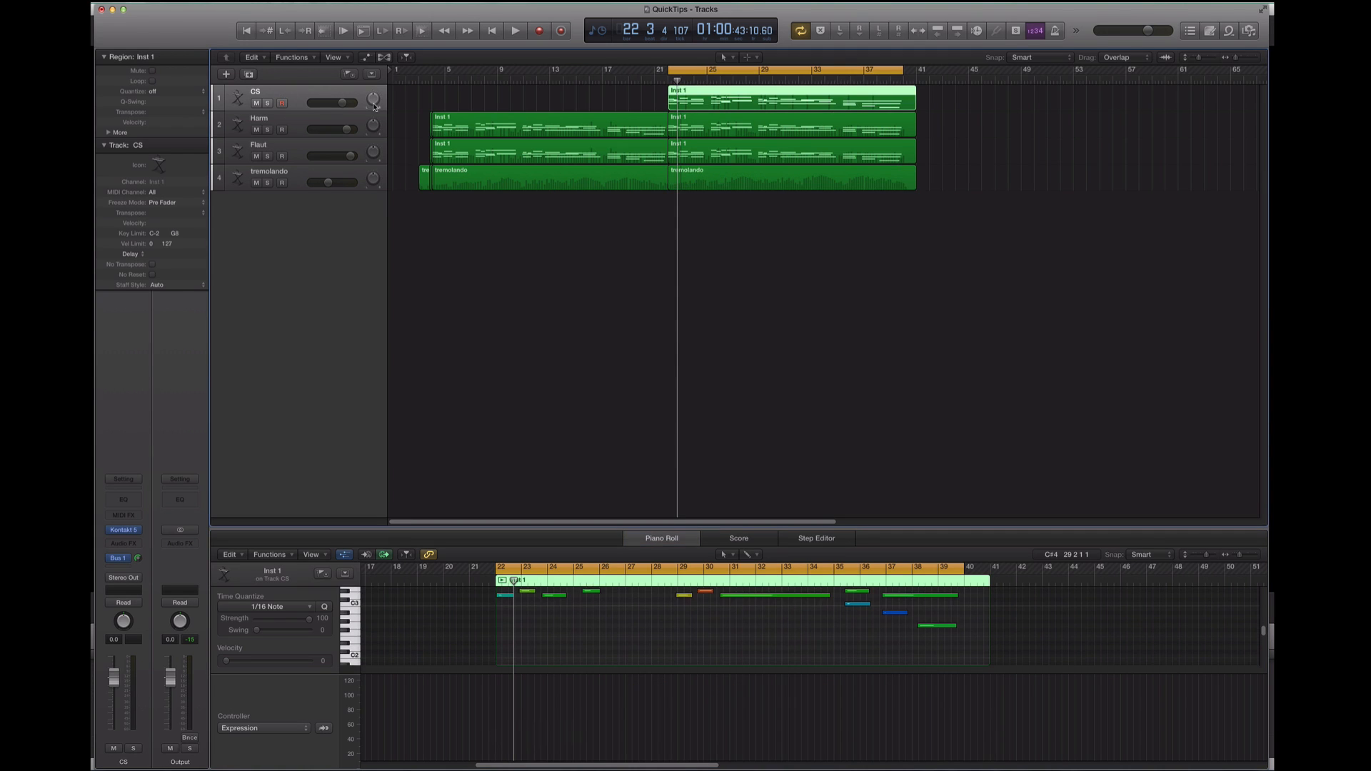
key("space")
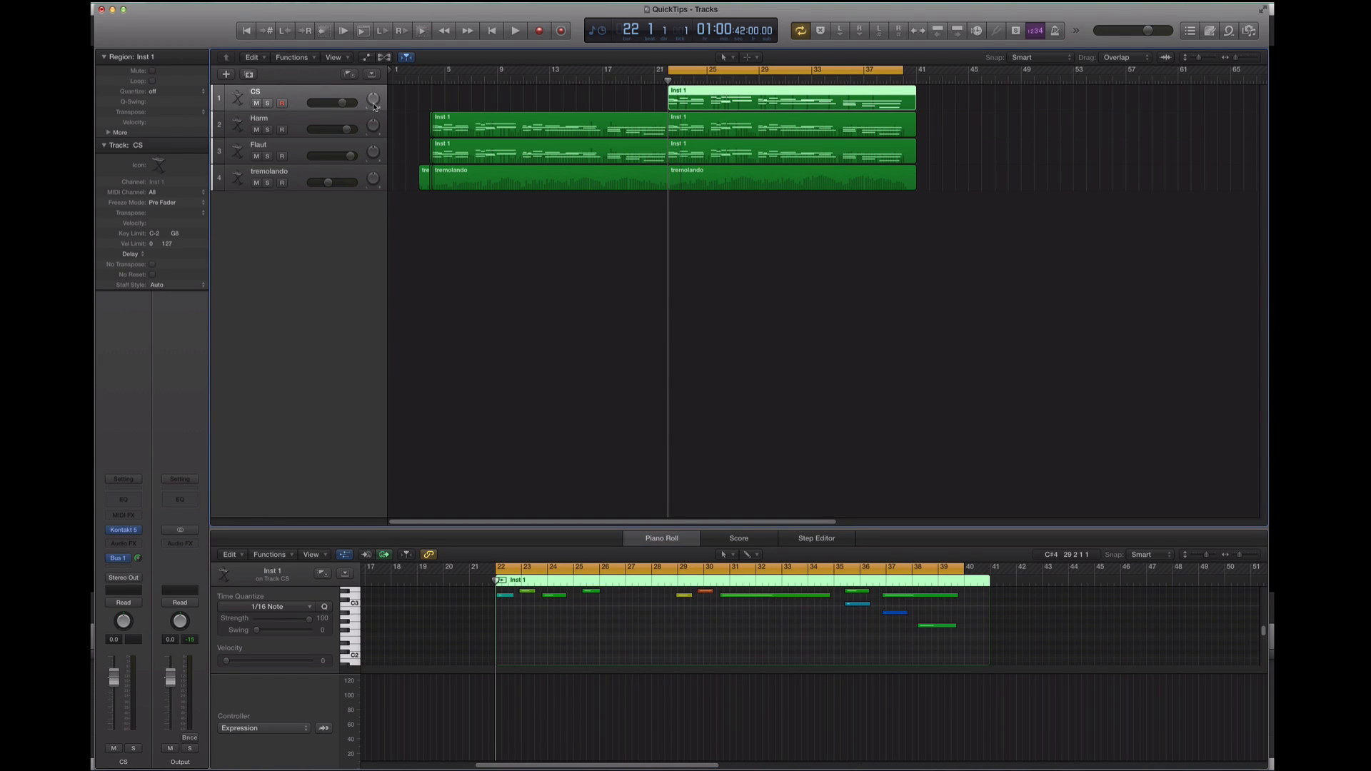
key("r")
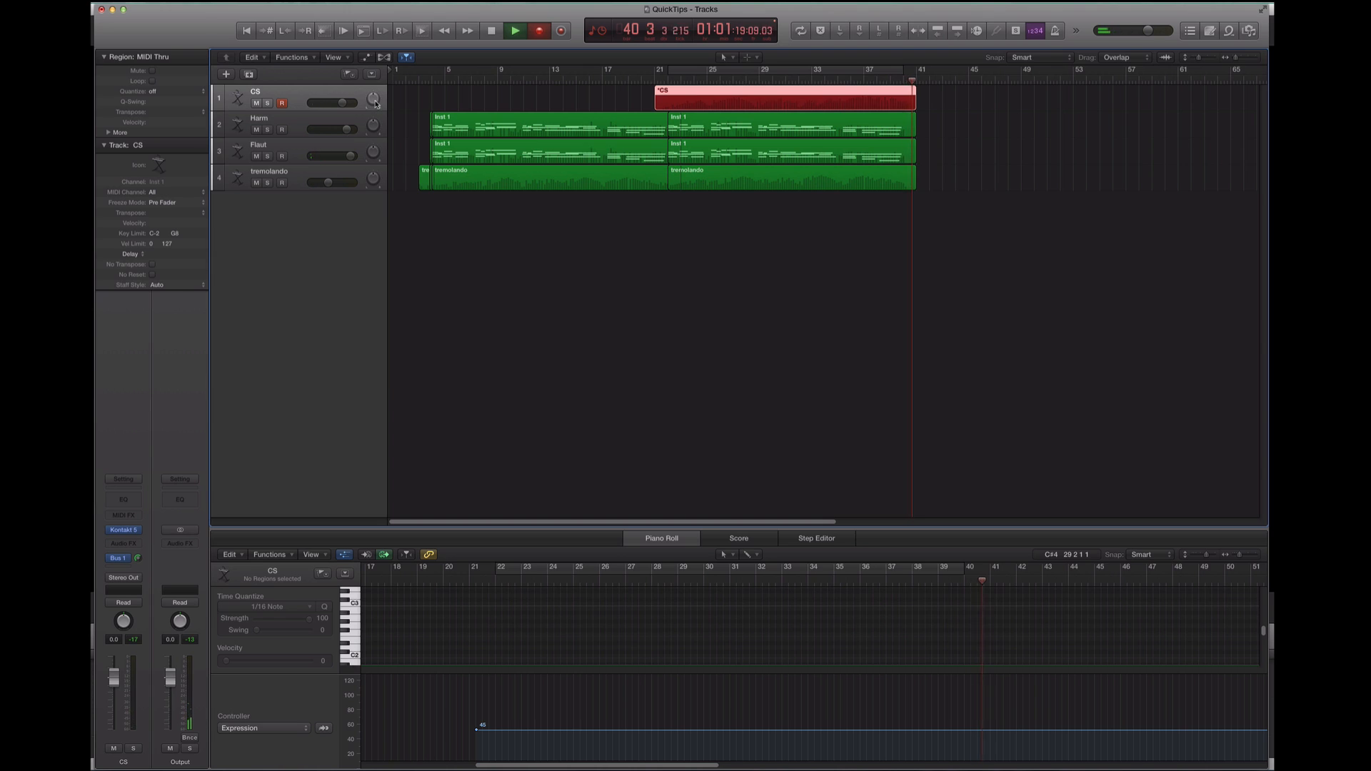
key("space")
Duplicate the CS track and open the new track's Kontakt instrument, moving its window fully into view
left_click(298, 93)
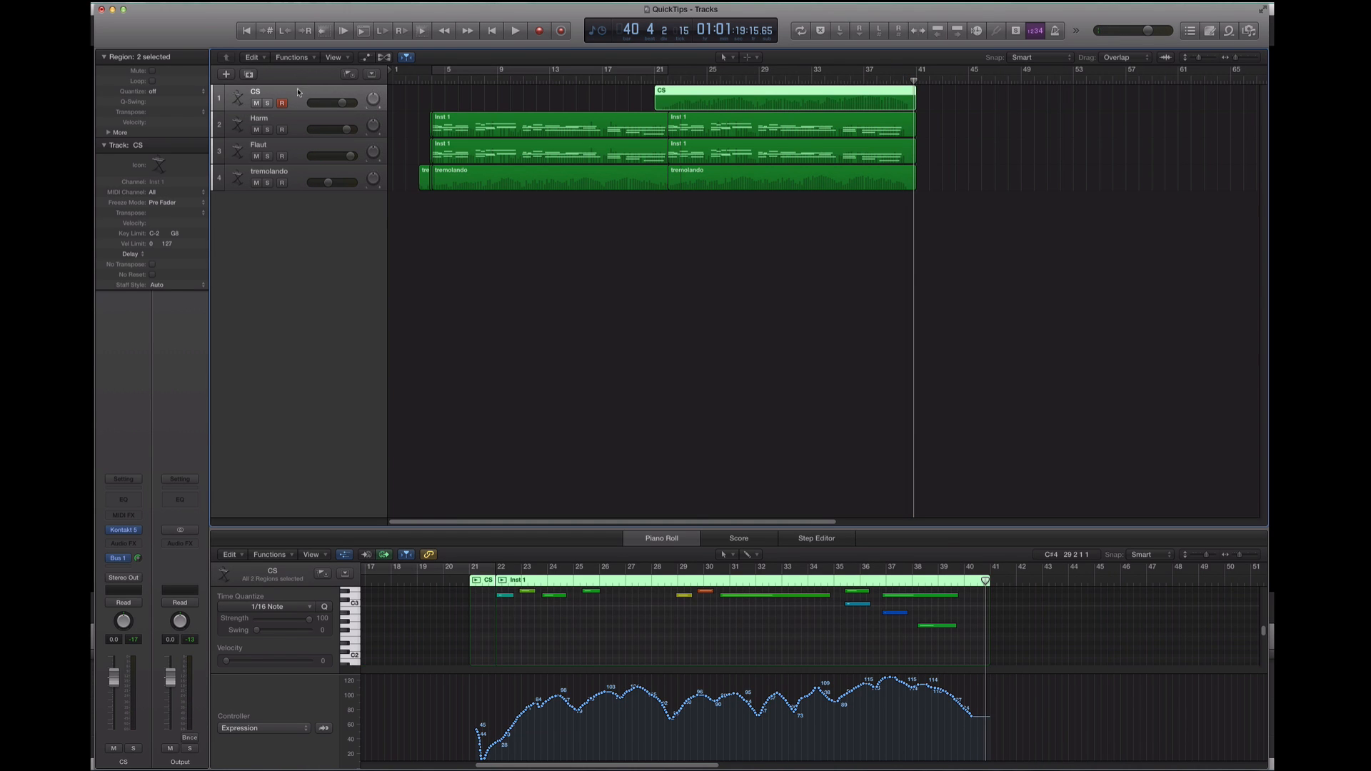
key("super+d")
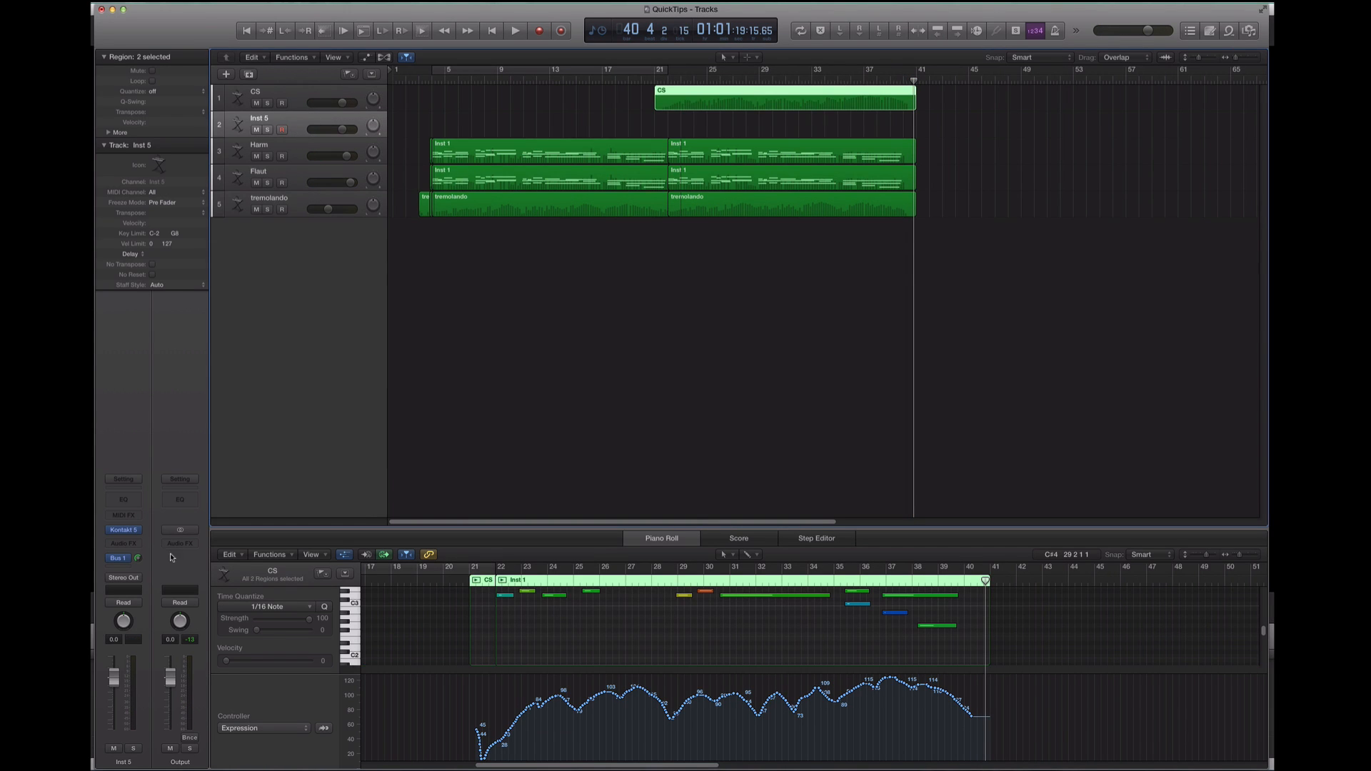
left_click(125, 531)
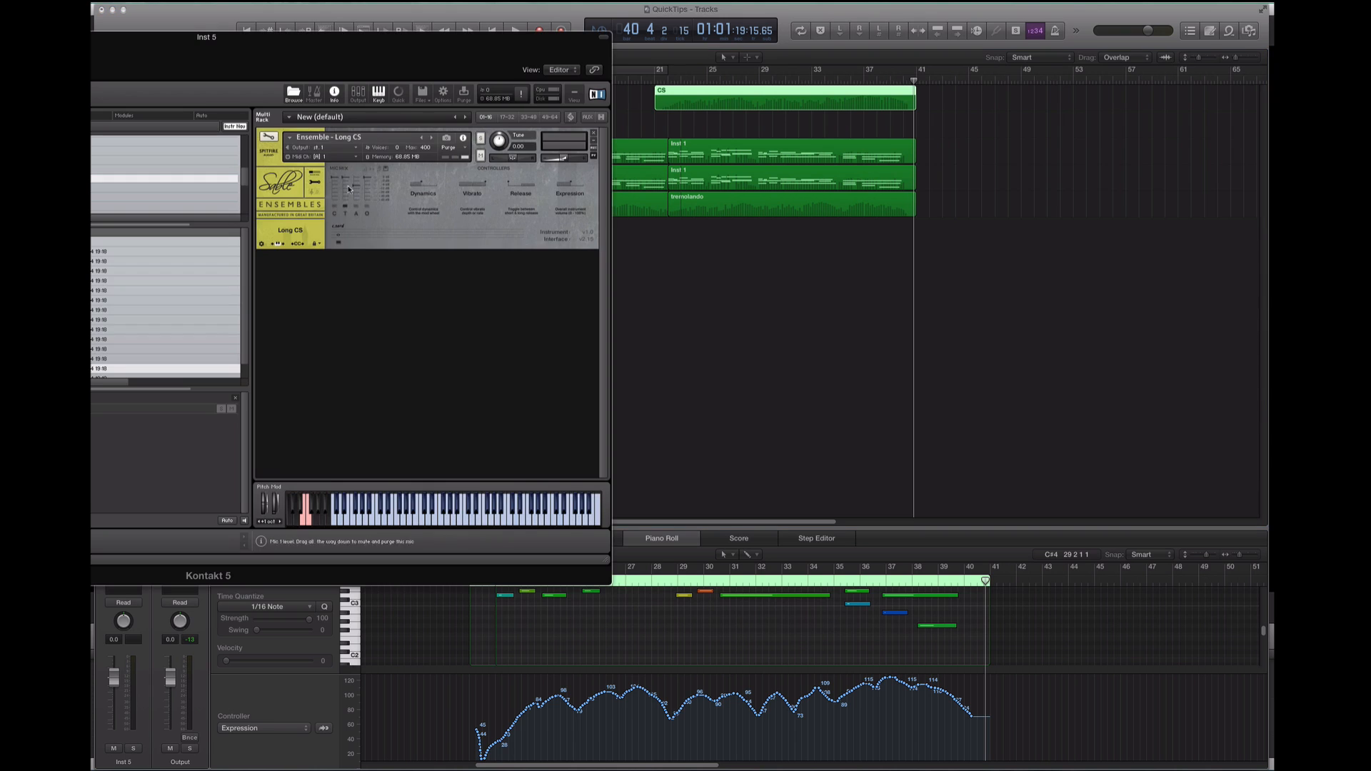
left_click_drag(325, 45, 735, 128)
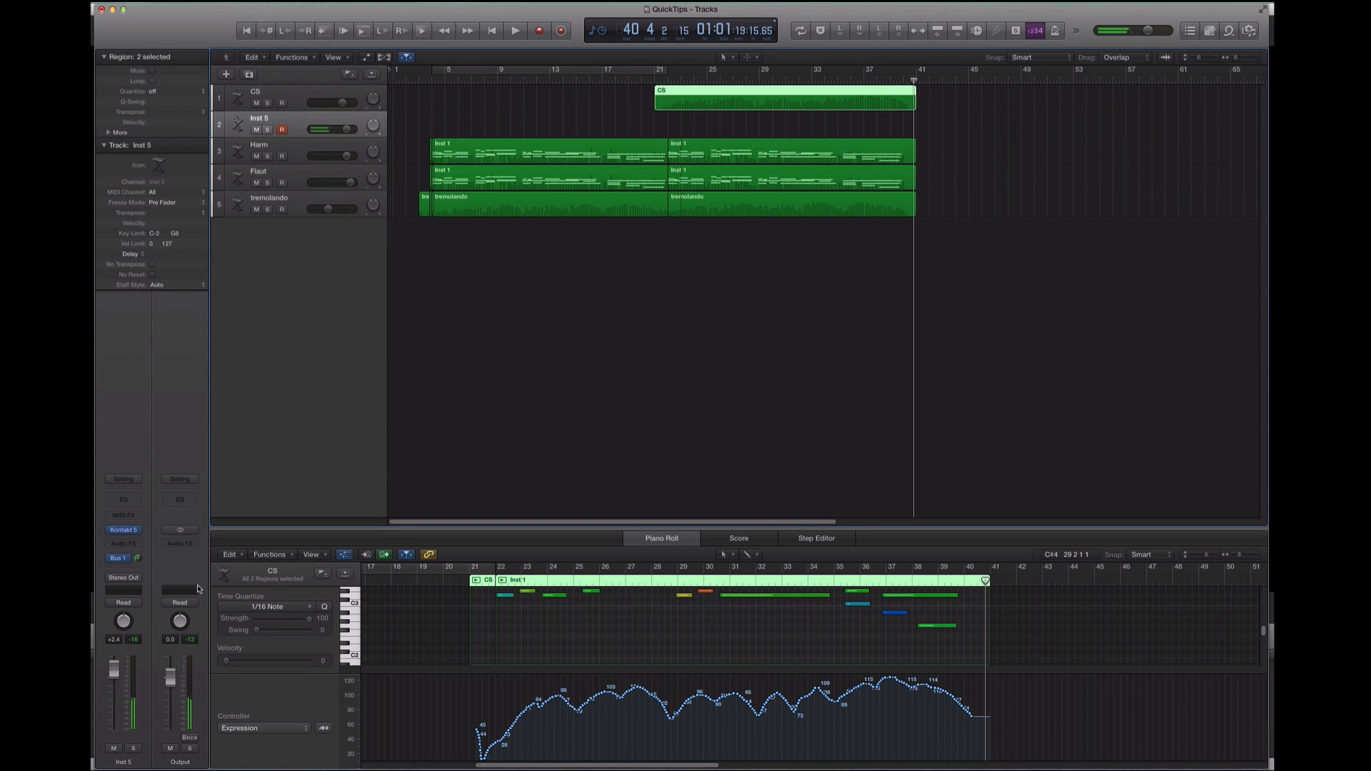
Set the cycle range to bars 4 to 22 and start playback
left_click(635, 74)
key("space")
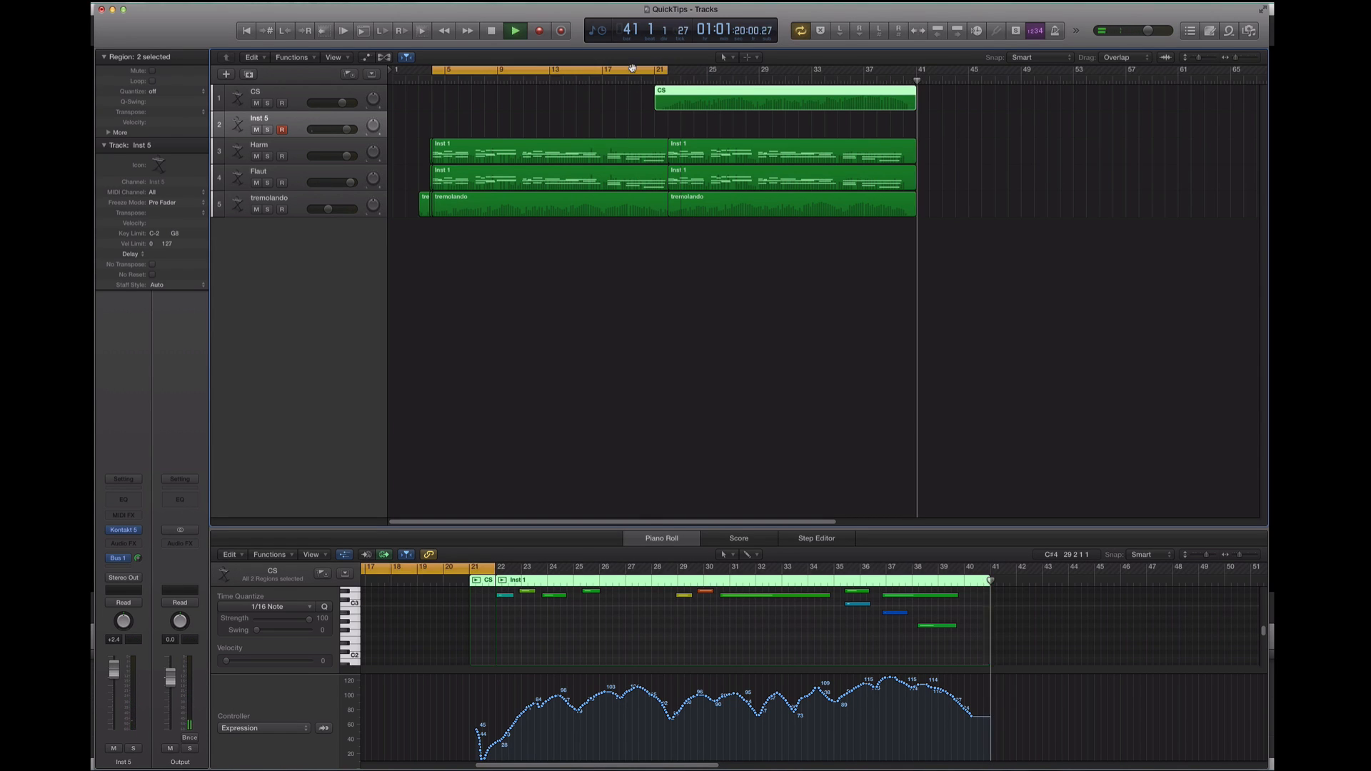
Turn off cycling and record a new low part with Expression on the Inst 5 track from bar 20 to about bar 30
left_click(635, 74)
left_click(637, 77)
key("space")
key("r")
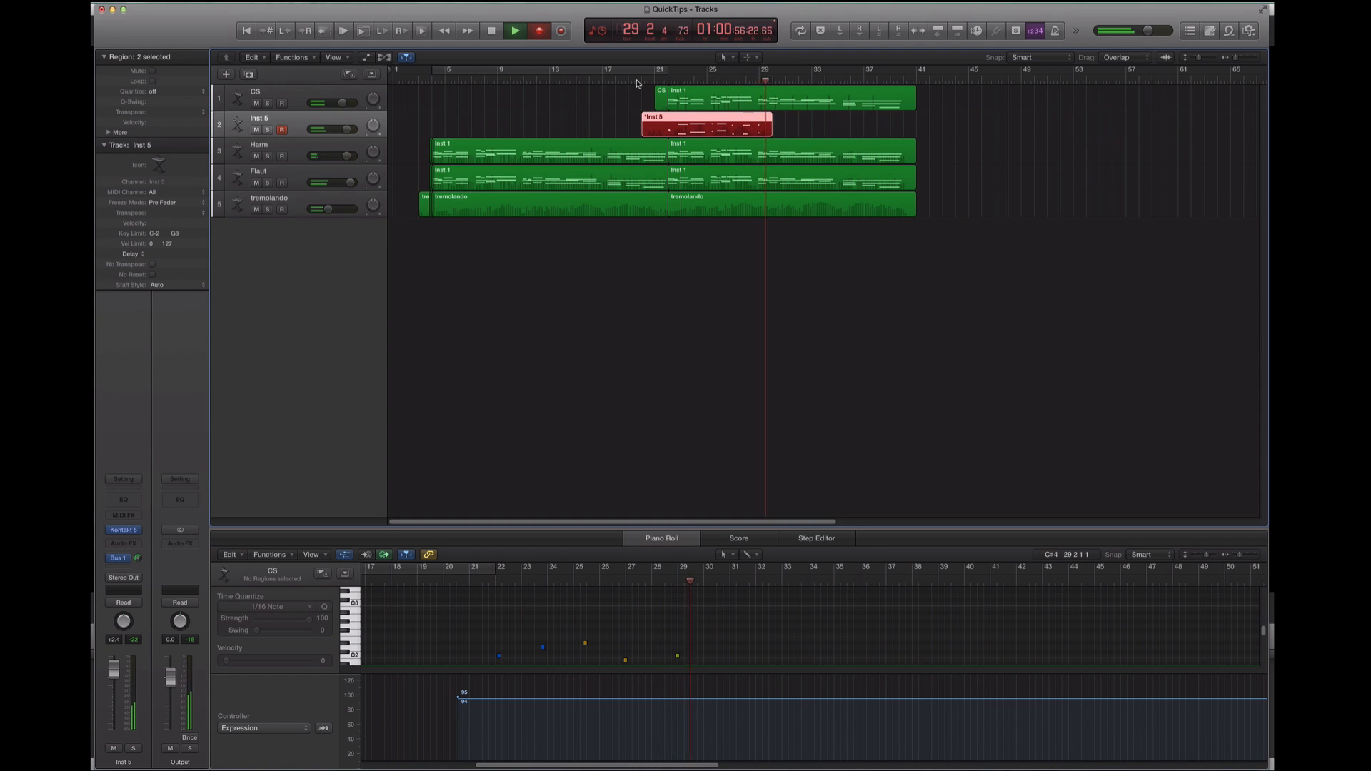
key("space")
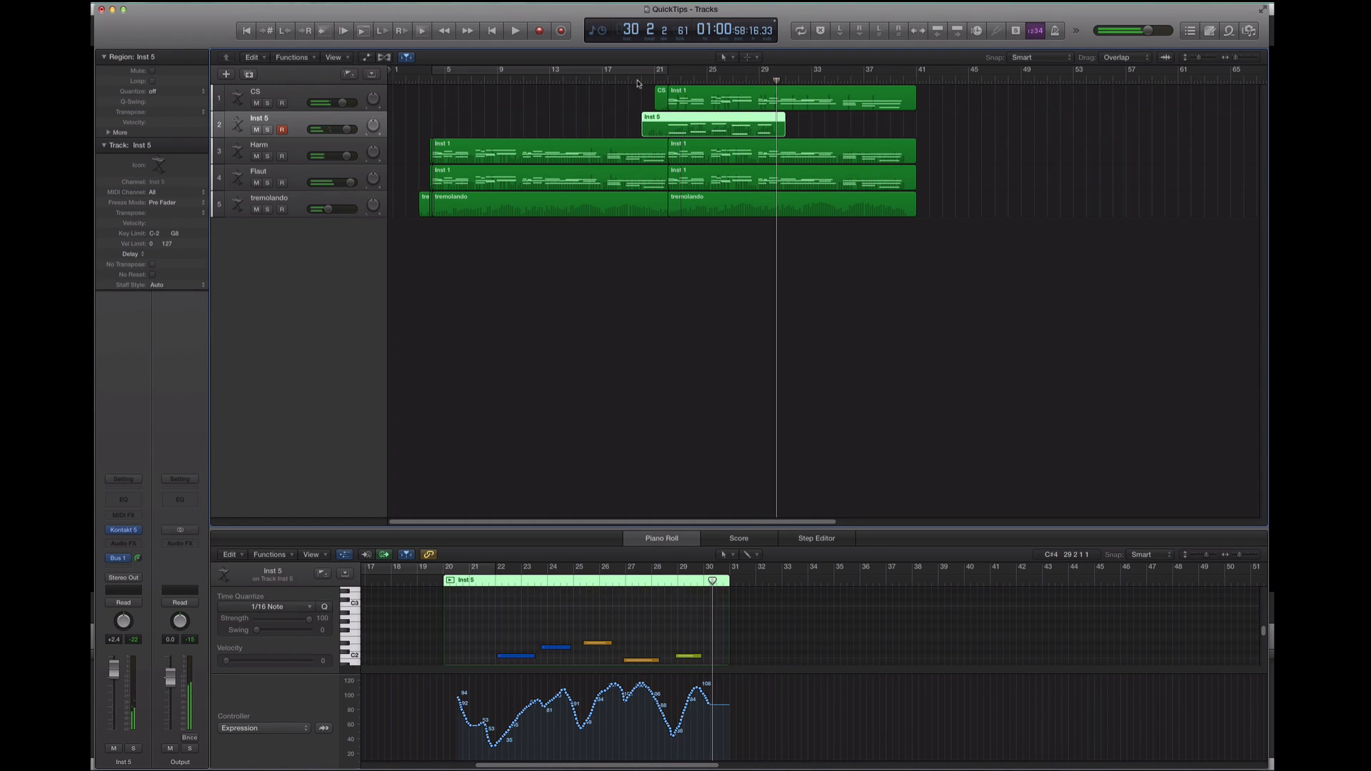
Trim the end of the recorded Inst 5 region back to about bar 28 and record the rest of the part from there through bar 40
left_click_drag(782, 131, 752, 131)
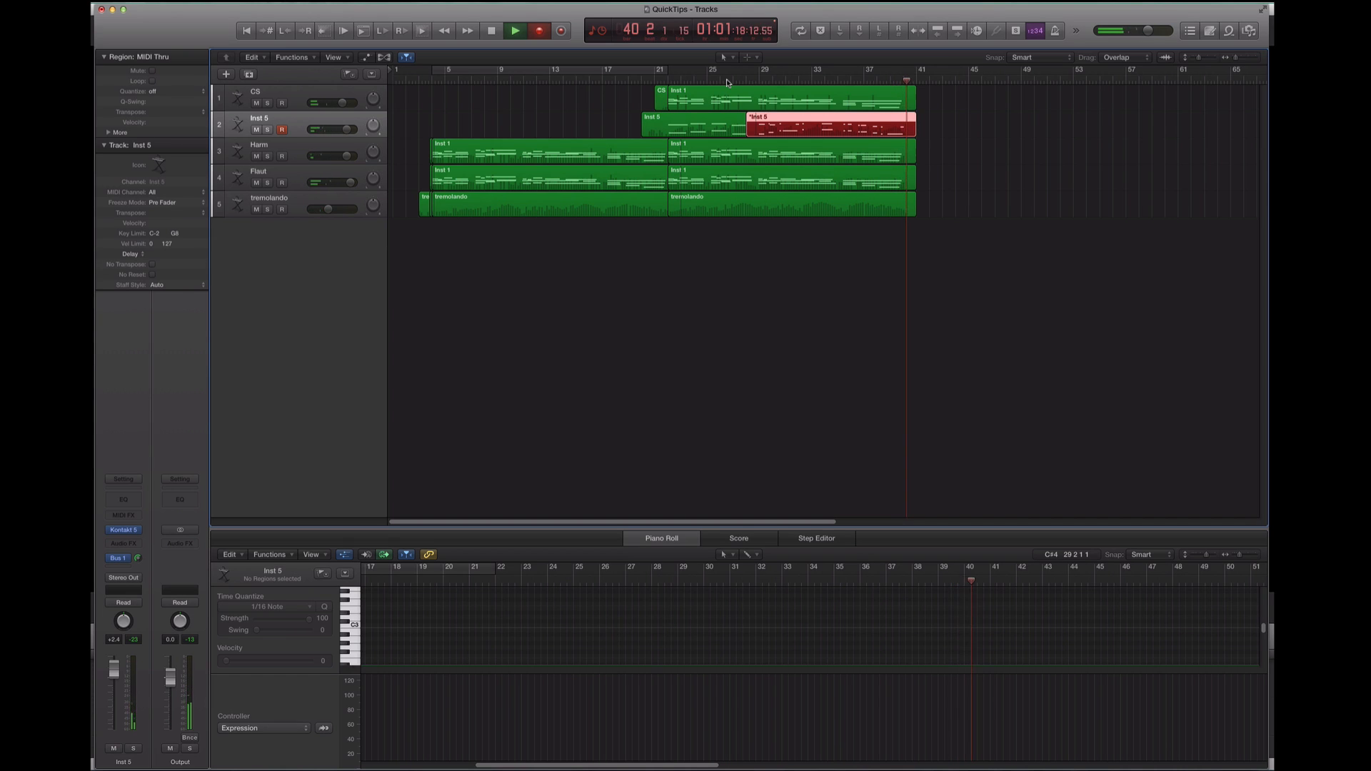
key("space")
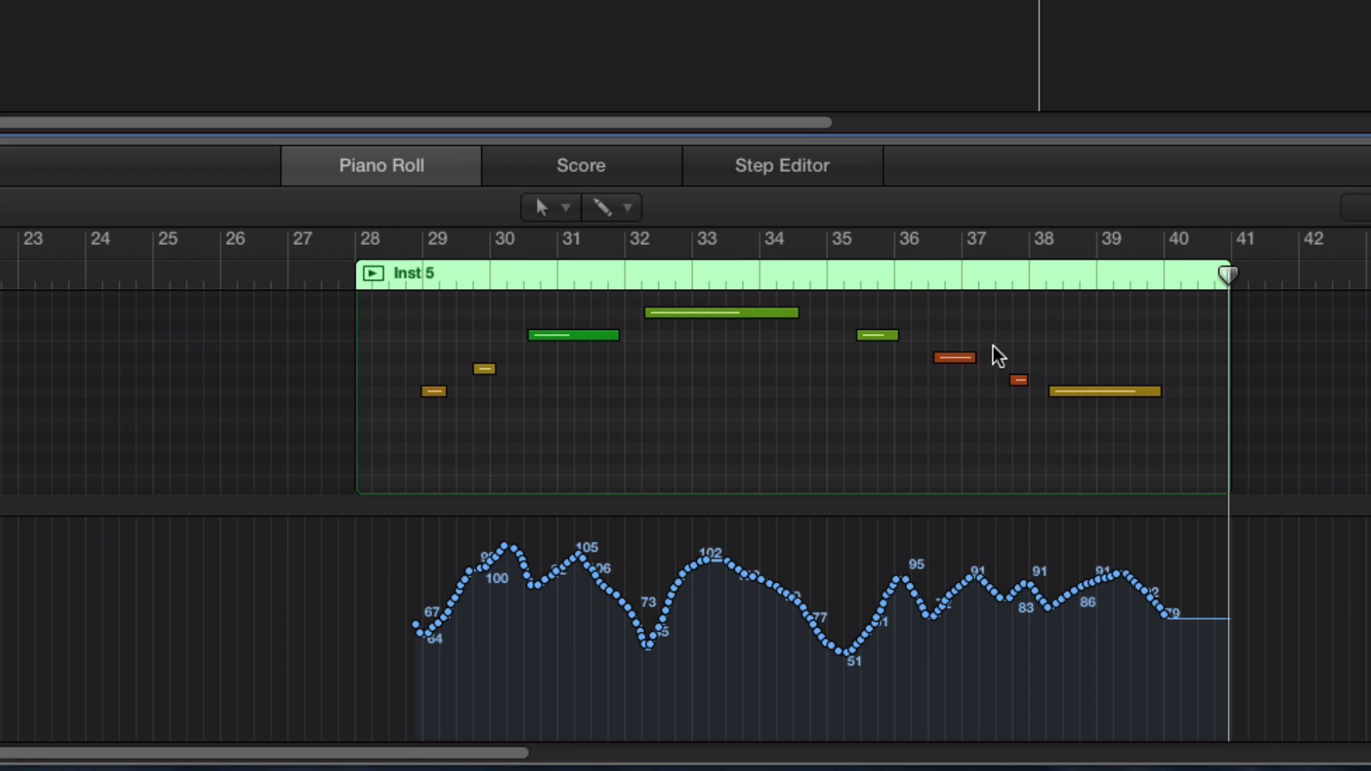
Delete the short notes near bar 38 in both octaves of the second Inst 5 region and lengthen the preceding pair to fill the gap
left_click_drag(897, 607, 908, 635)
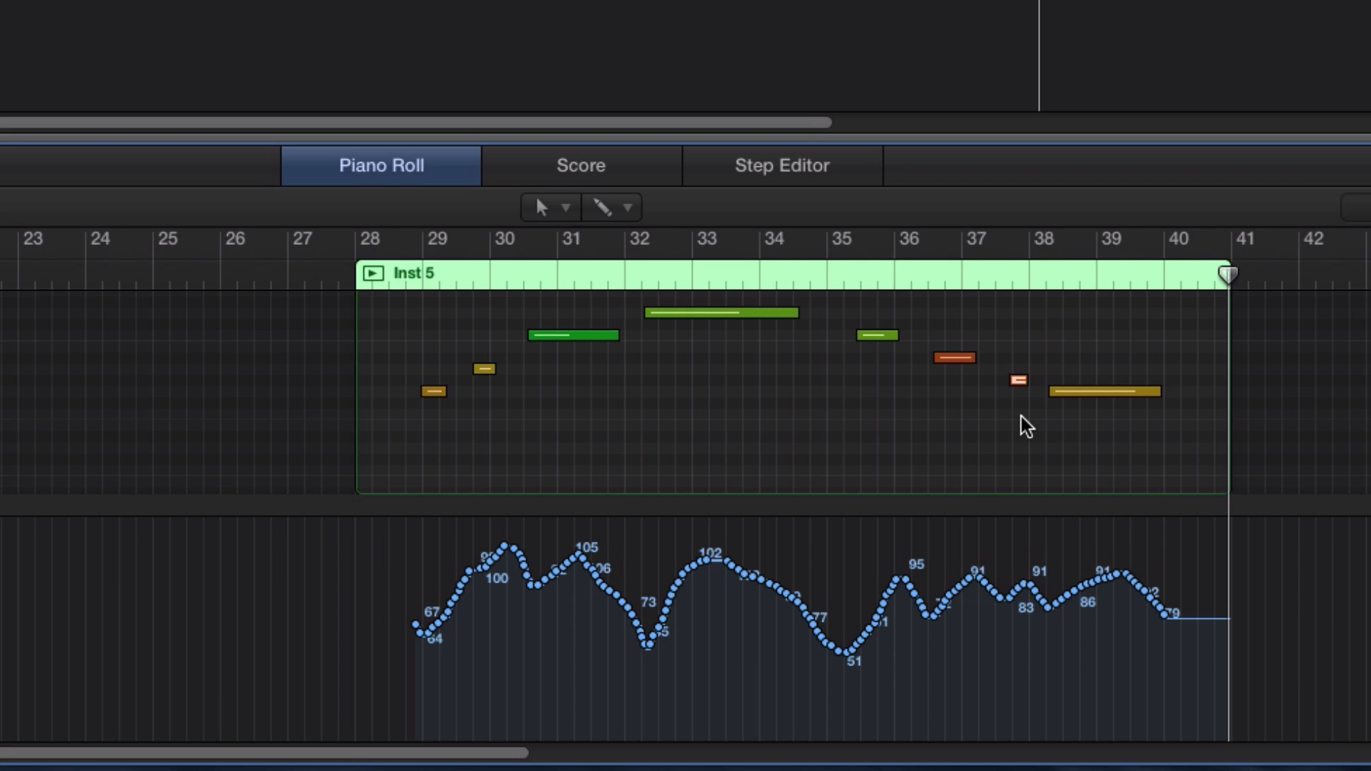
key("Delete")
scroll(1005, 407, "left", 1)
scroll(1005, 407, "up", 5)
scroll(1003, 400, "down", 3)
scroll(1008, 389, "up", 1)
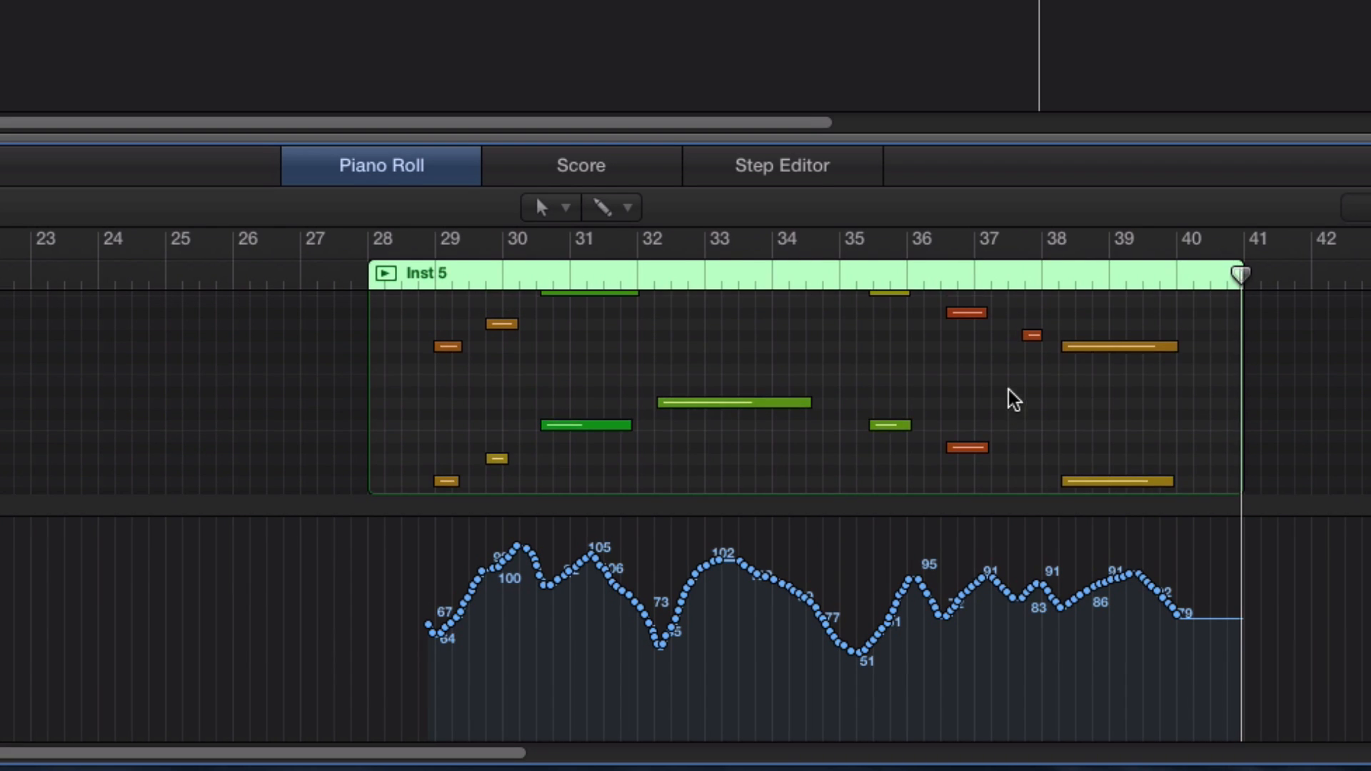
key("Delete")
left_click_drag(959, 296, 996, 451)
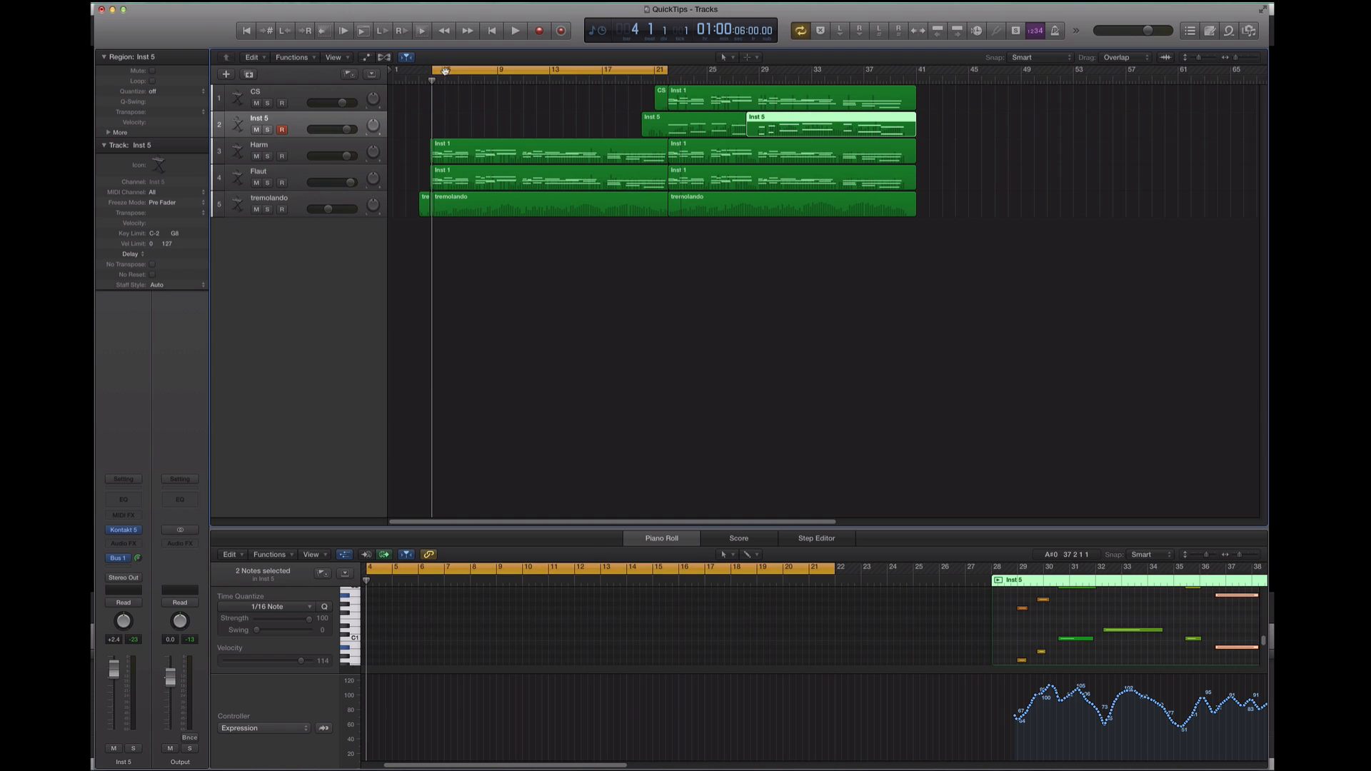
Set the cycle range to bars 3 to 44 and play the whole arrangement from bar 3
left_click(420, 77)
left_click_drag(421, 71, 961, 108)
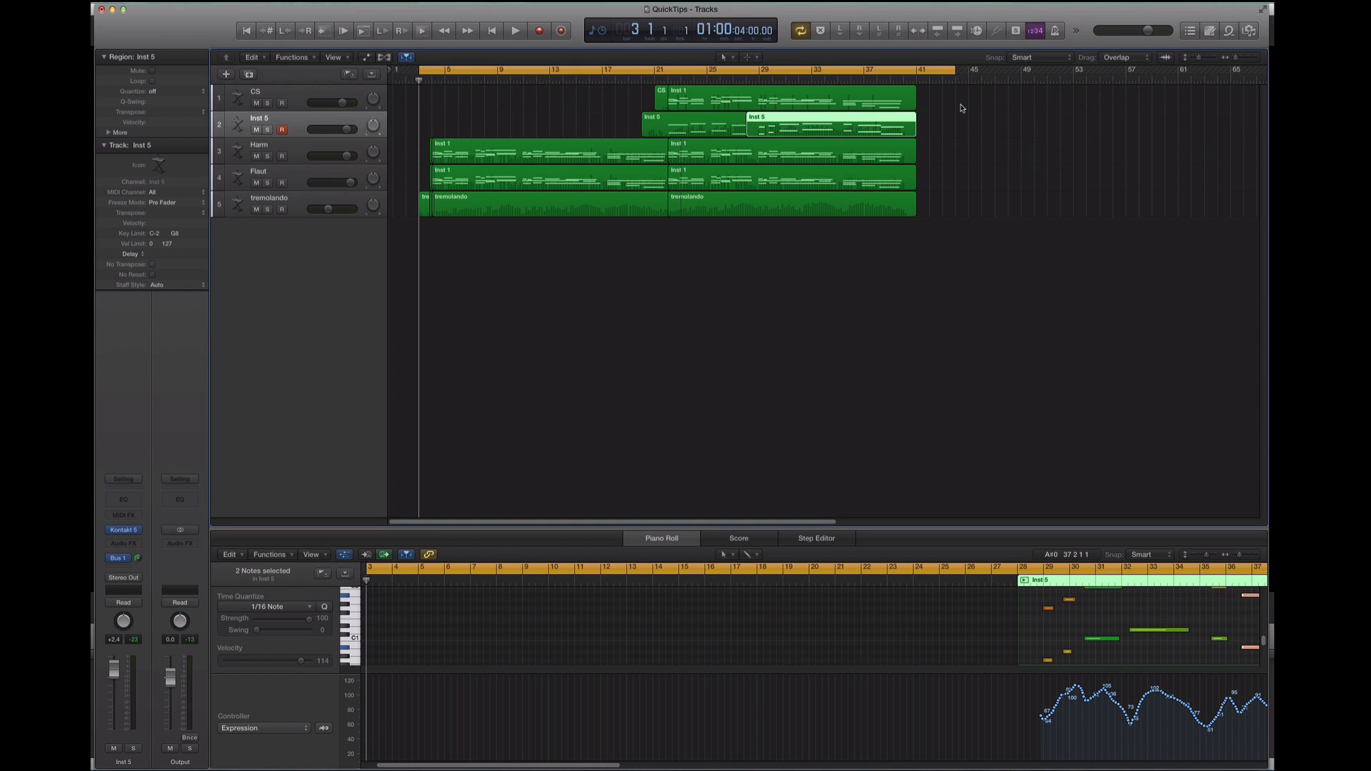
key("space")
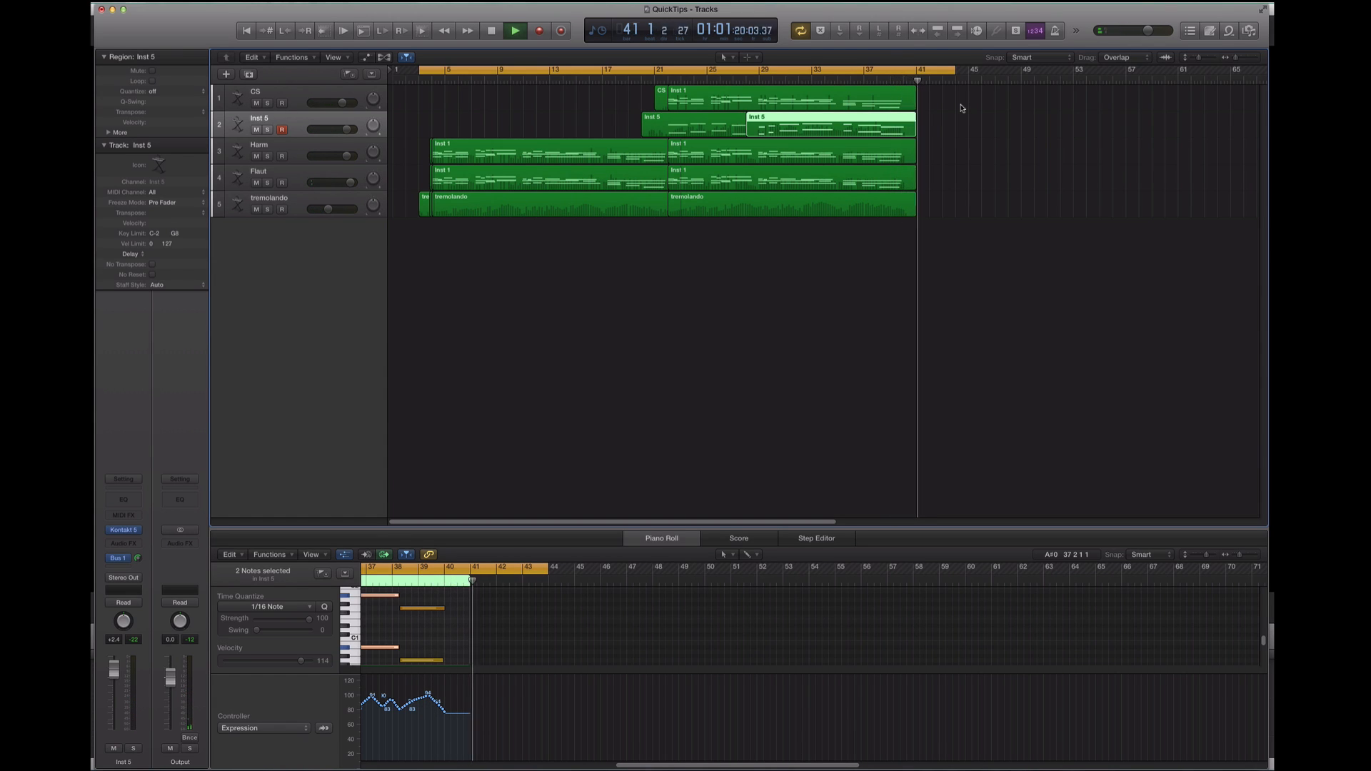
key("space")
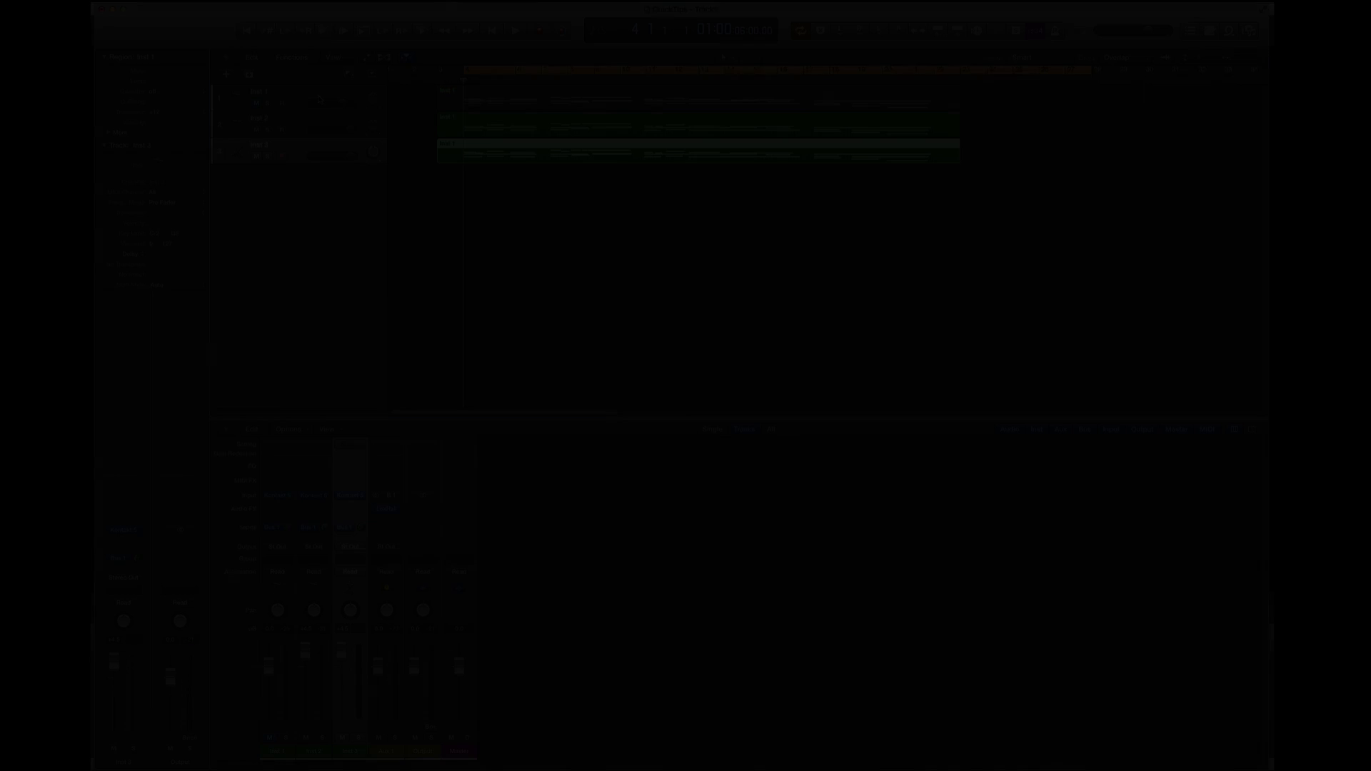
Stop playback, delete the region on the Inst 3 track and select the muted region on the Inst 1 track
key("space")
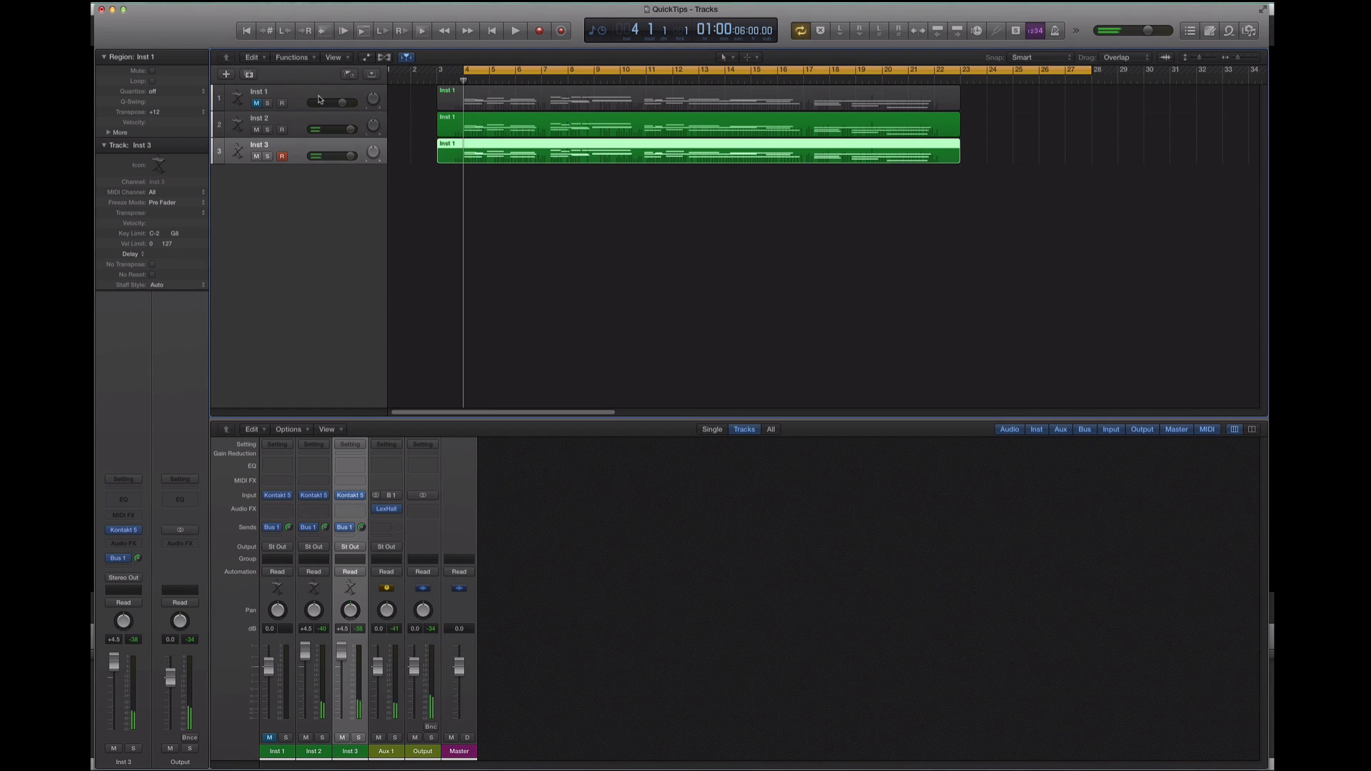
left_click(497, 179)
left_click(497, 163)
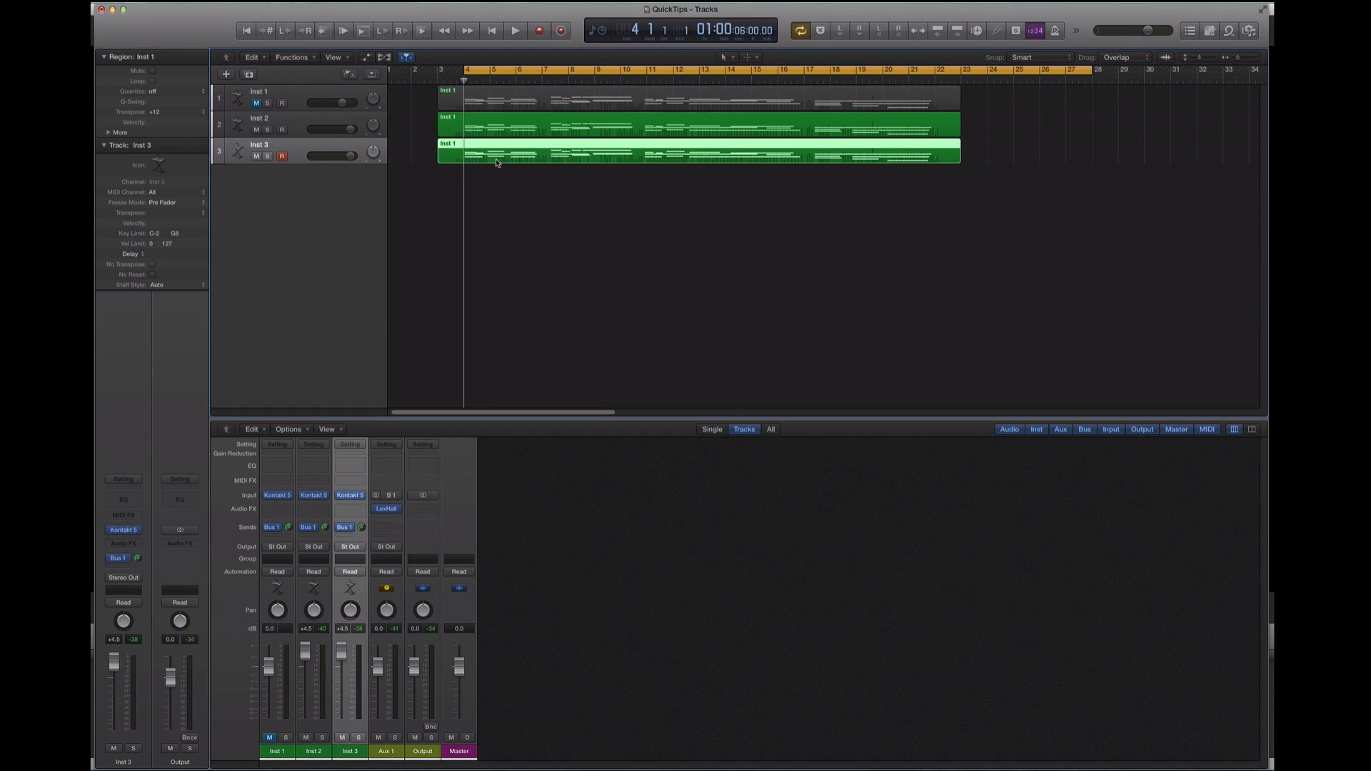
key("Delete")
left_click(500, 98)
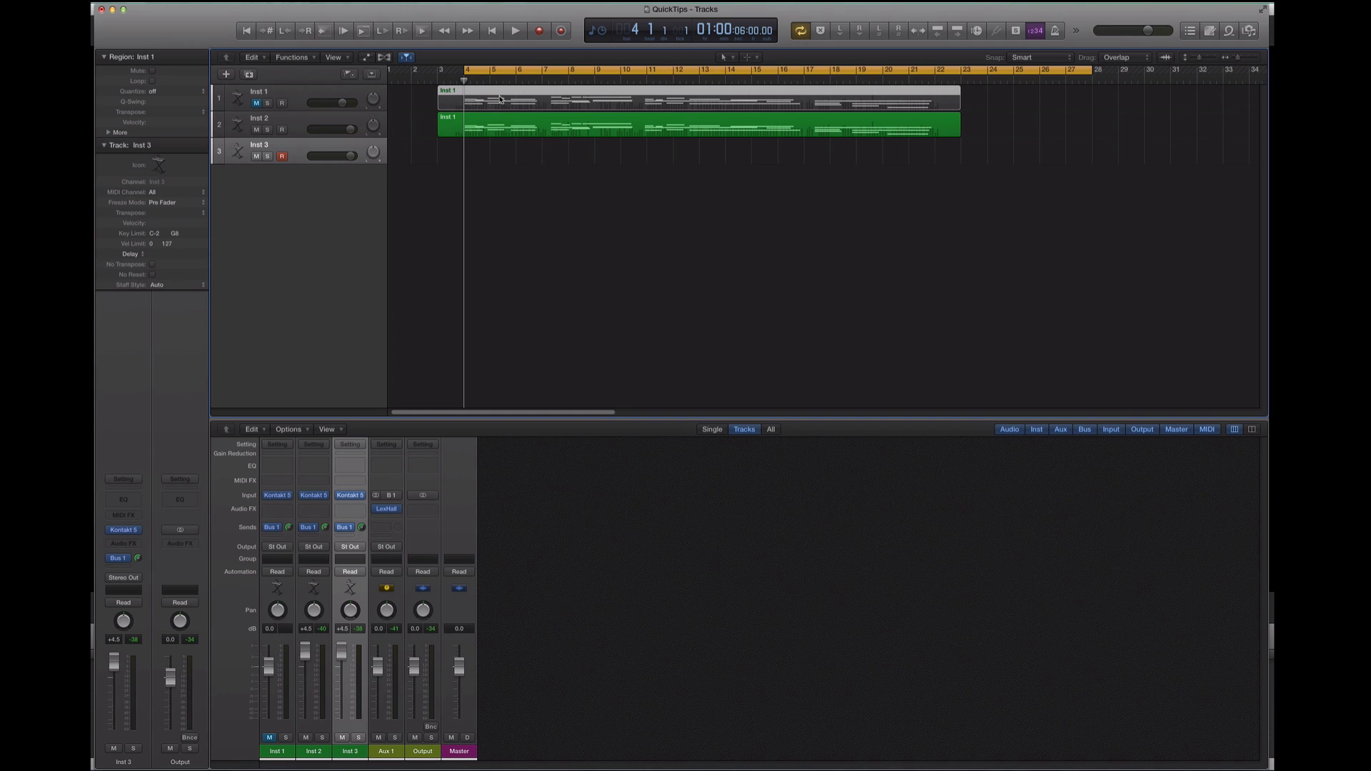